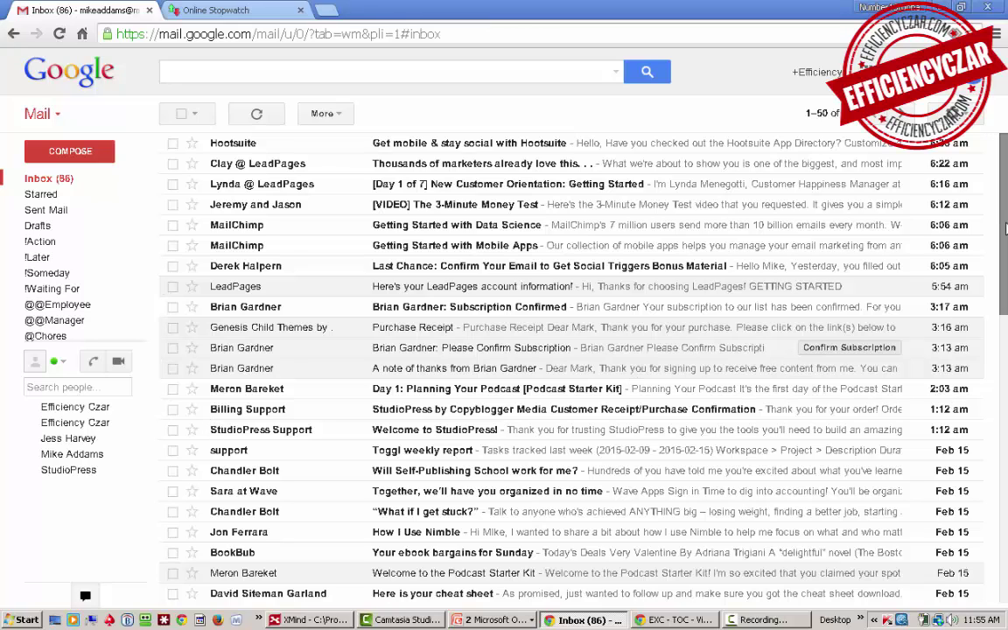
Step: Start the online stopwatch in the other tab and return to the Gmail inbox
{"action": "key", "text": "ctrl+Tab"}
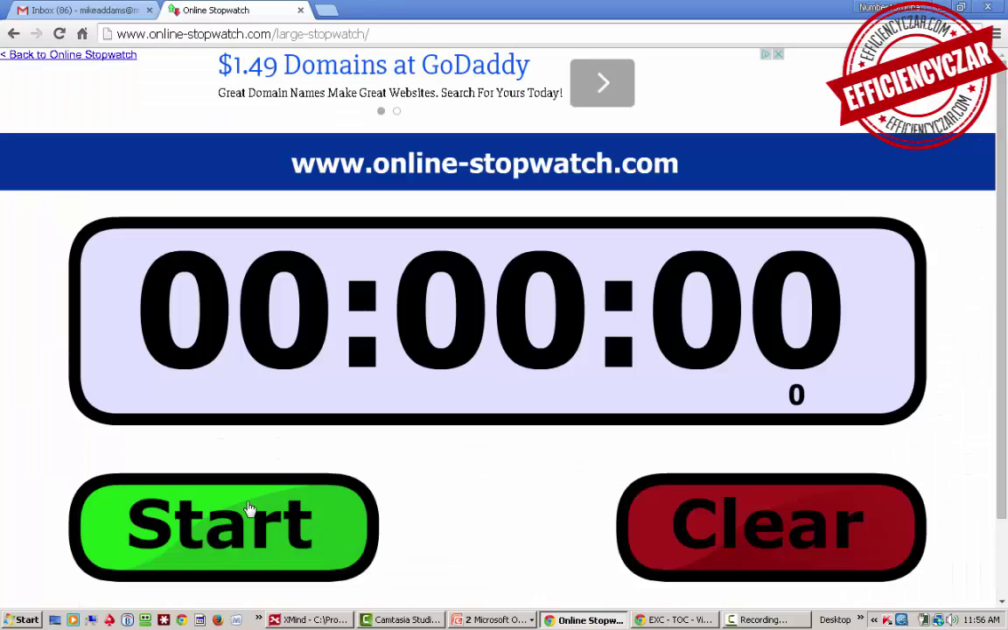
{"action": "left_click", "coordinate": [250, 509]}
{"action": "key", "text": "ctrl+Tab"}
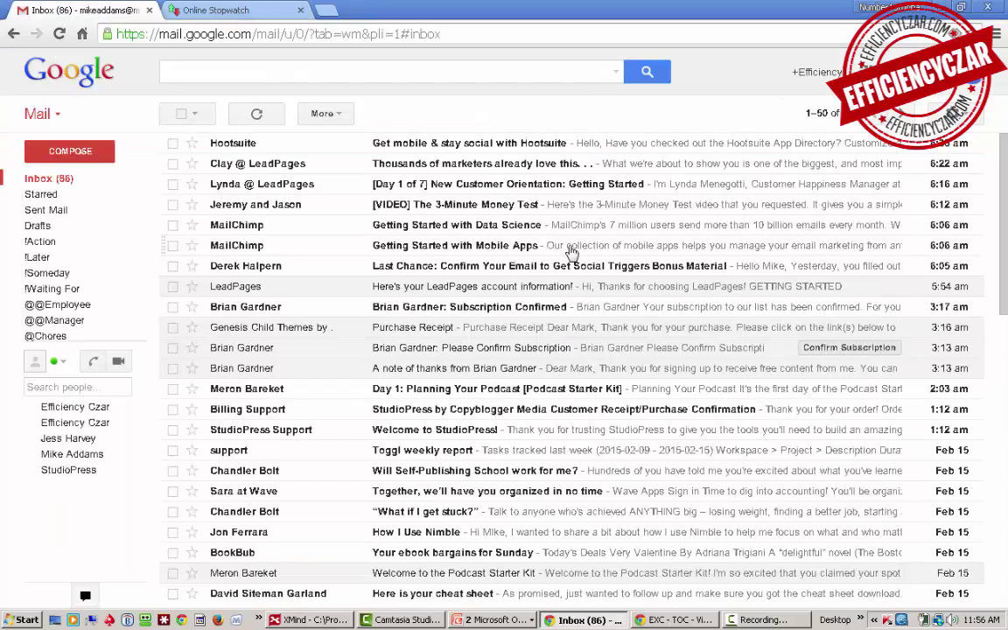
Step: Archive the open Hootsuite email and search the mailbox for 'hootsuite'
{"action": "left_click", "coordinate": [493, 150]}
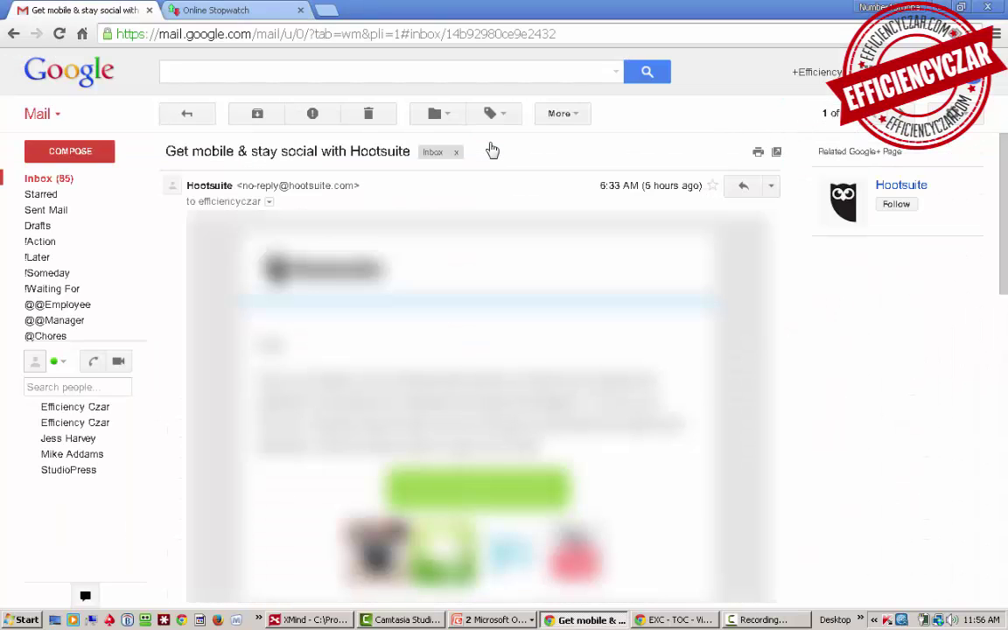
{"action": "left_click", "coordinate": [242, 119]}
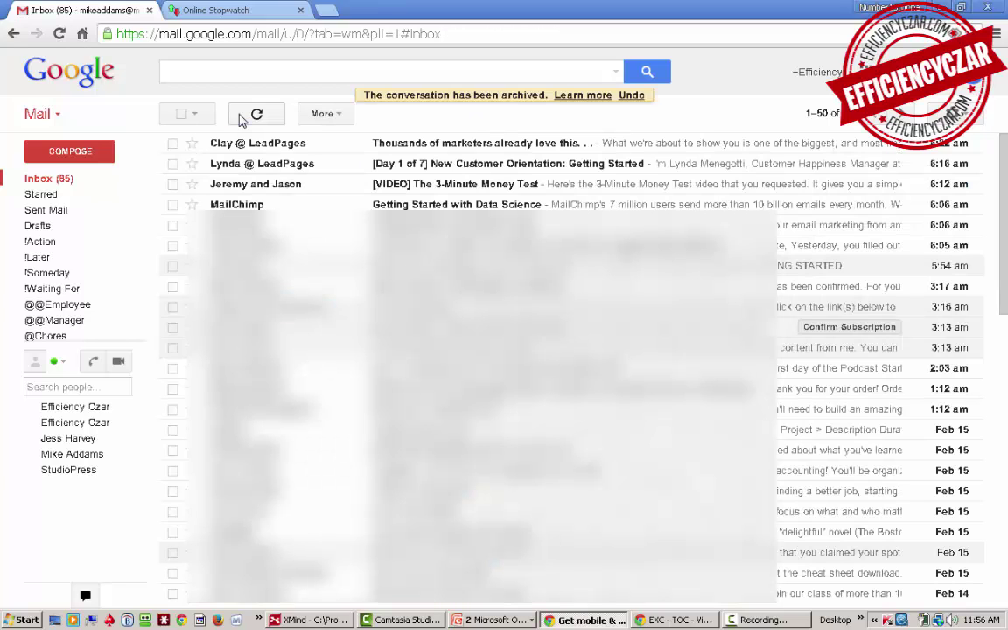
{"action": "left_click", "coordinate": [264, 72]}
{"action": "type", "text": "hootsuite"}
{"action": "key", "text": "Return"}
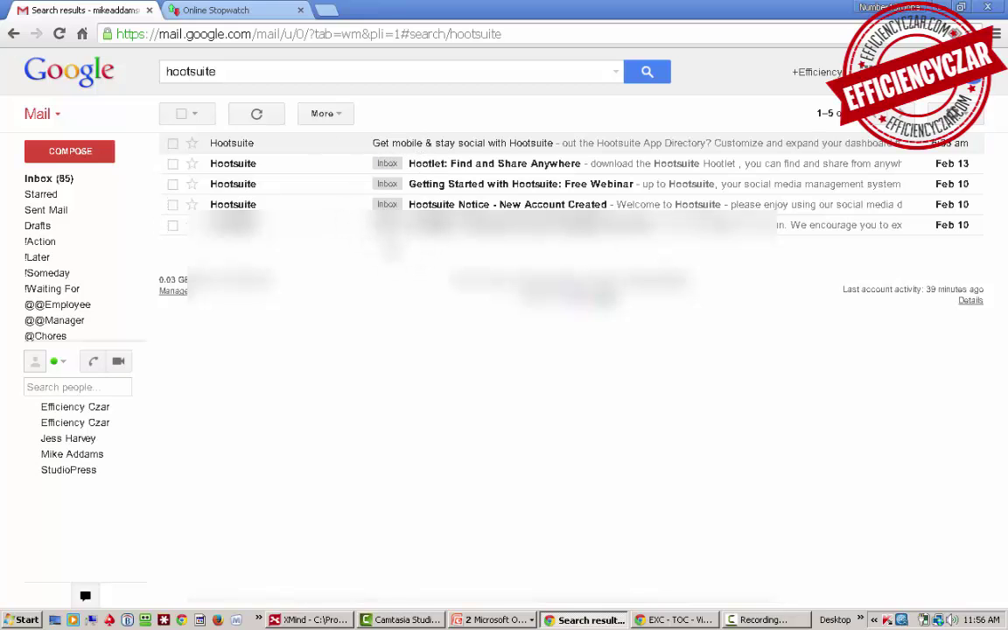
Step: Archive all five Hootsuite search results and return to the inbox
{"action": "left_click", "coordinate": [182, 114]}
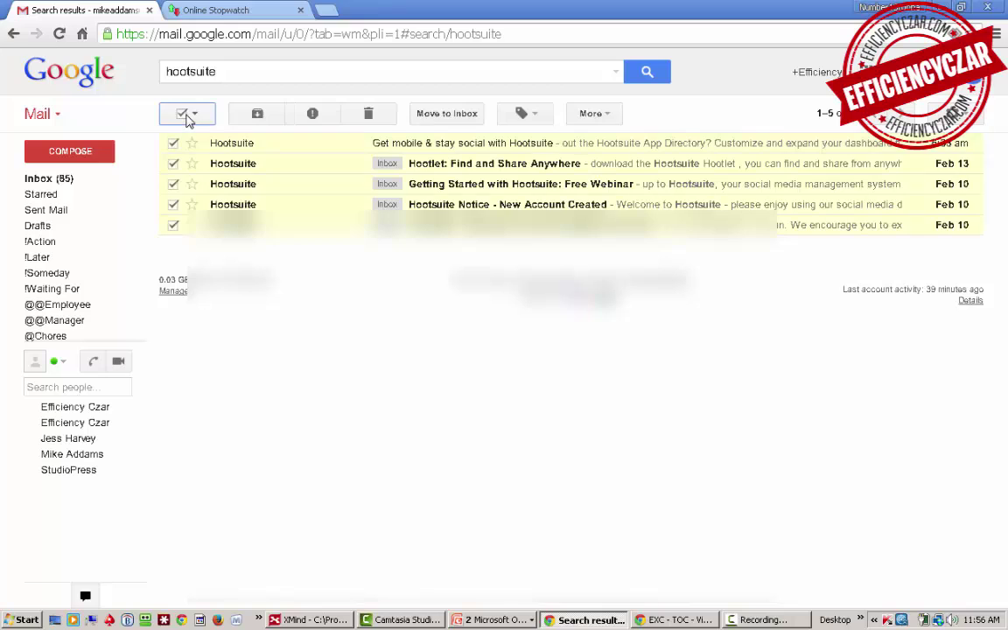
{"action": "left_click", "coordinate": [256, 114]}
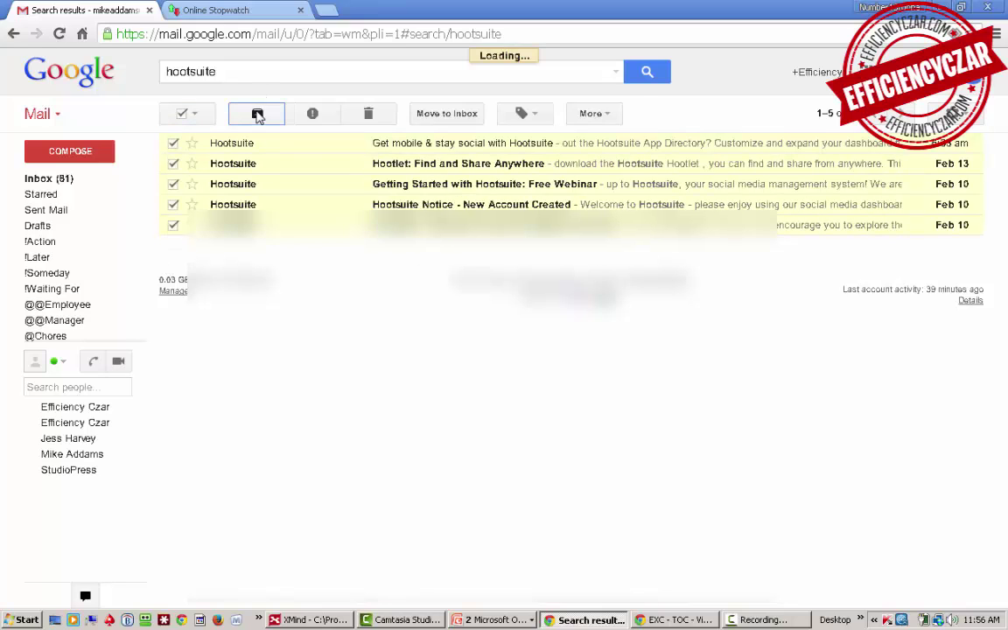
{"action": "left_click", "coordinate": [52, 179]}
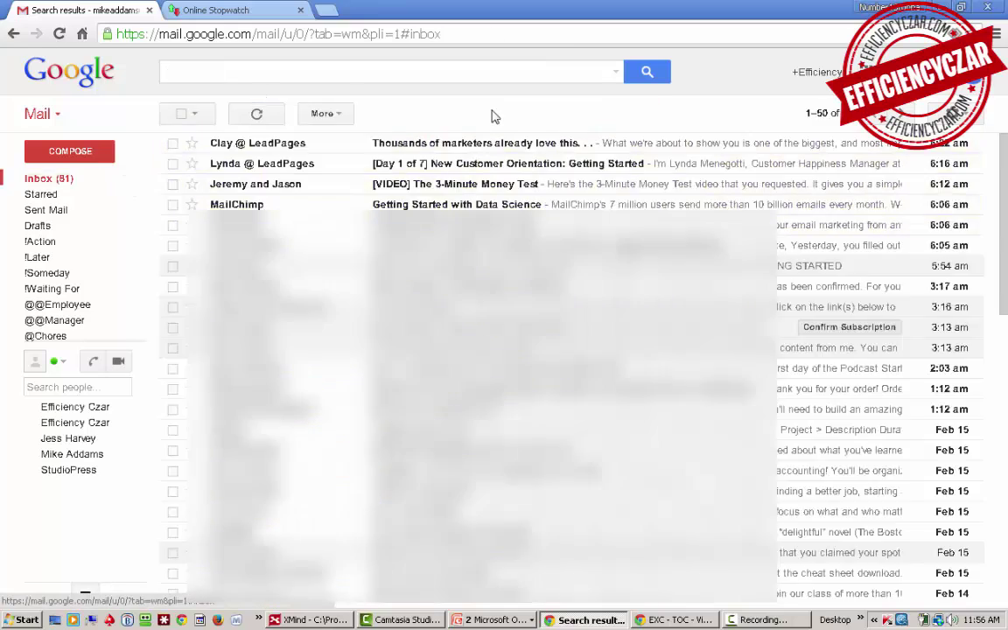
{"action": "left_click", "coordinate": [813, 115]}
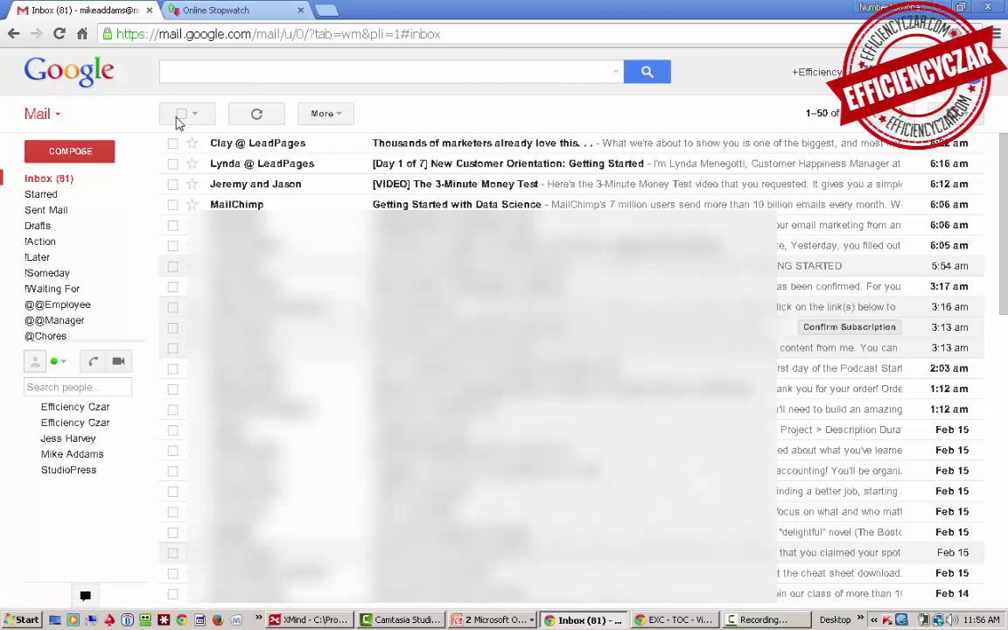
{"action": "left_click", "coordinate": [393, 142]}
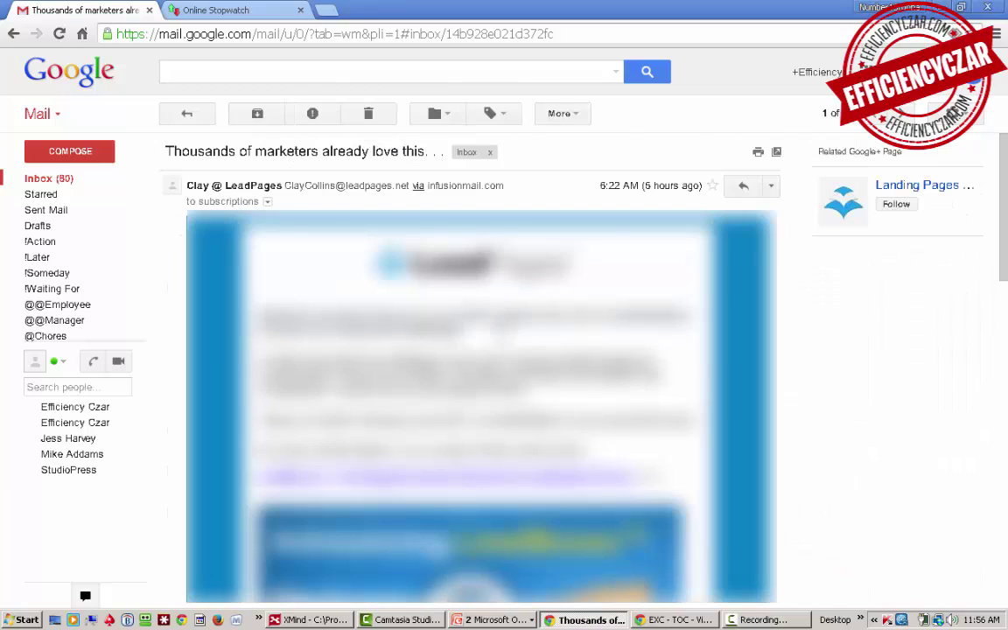
{"action": "left_click", "coordinate": [497, 113]}
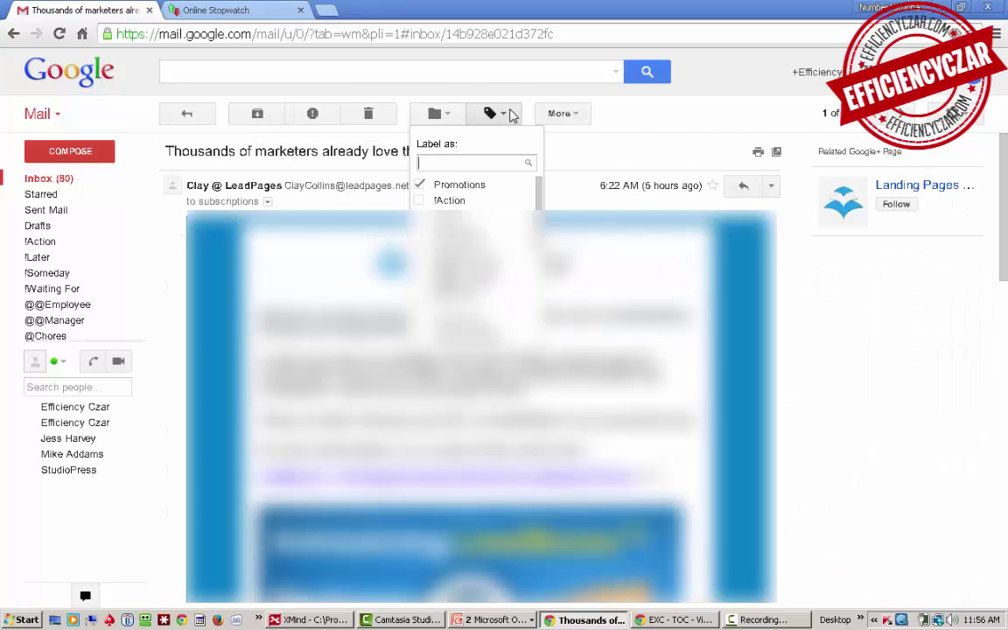
{"action": "type", "text": "@rea"}
{"action": "key", "text": "Return"}
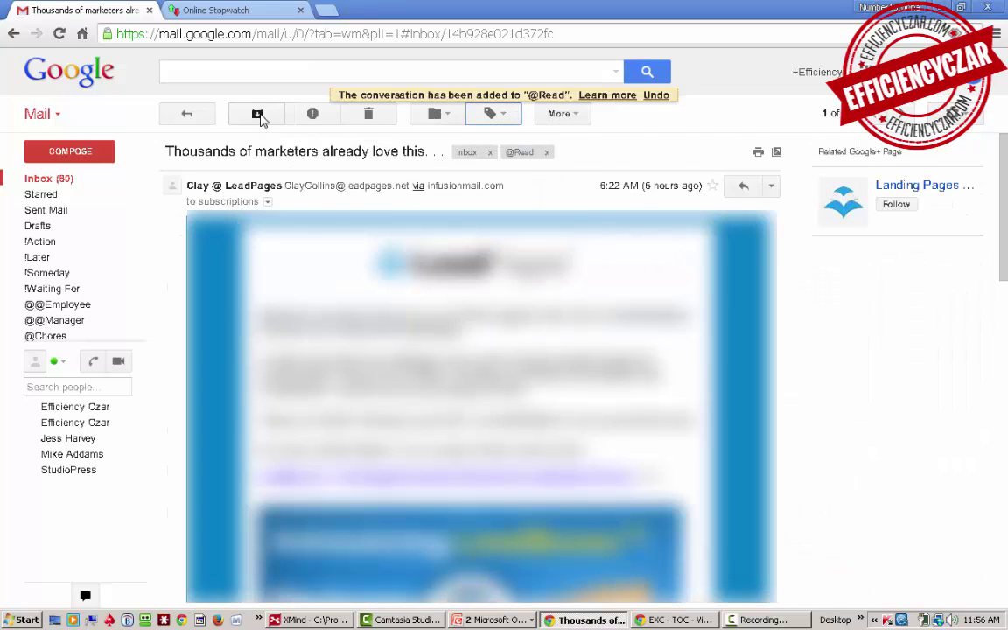
{"action": "left_click", "coordinate": [259, 114]}
{"action": "left_click", "coordinate": [282, 152]}
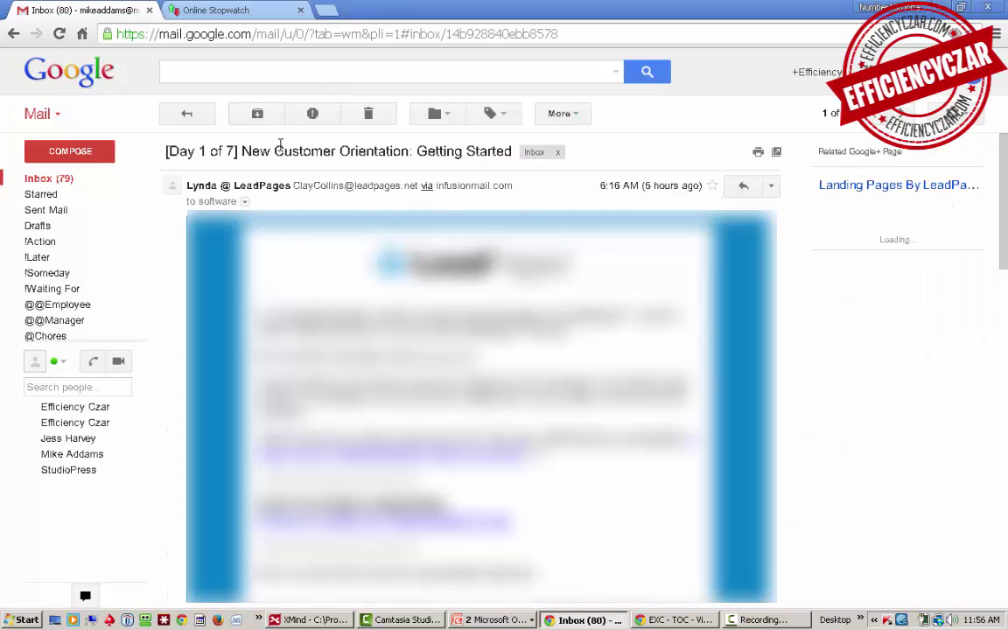
{"action": "left_click", "coordinate": [500, 115]}
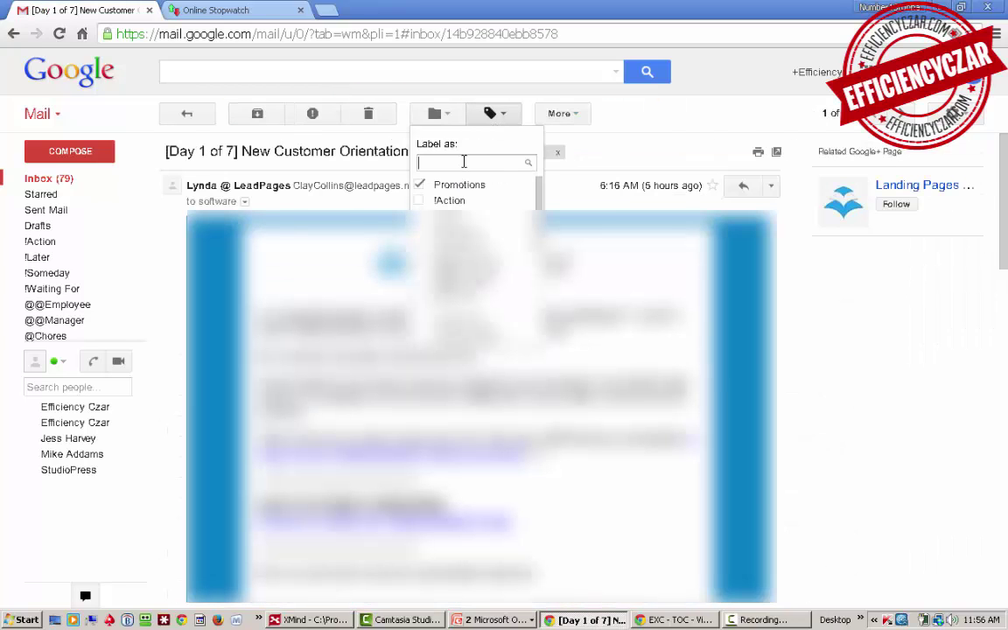
{"action": "type", "text": "@@M"}
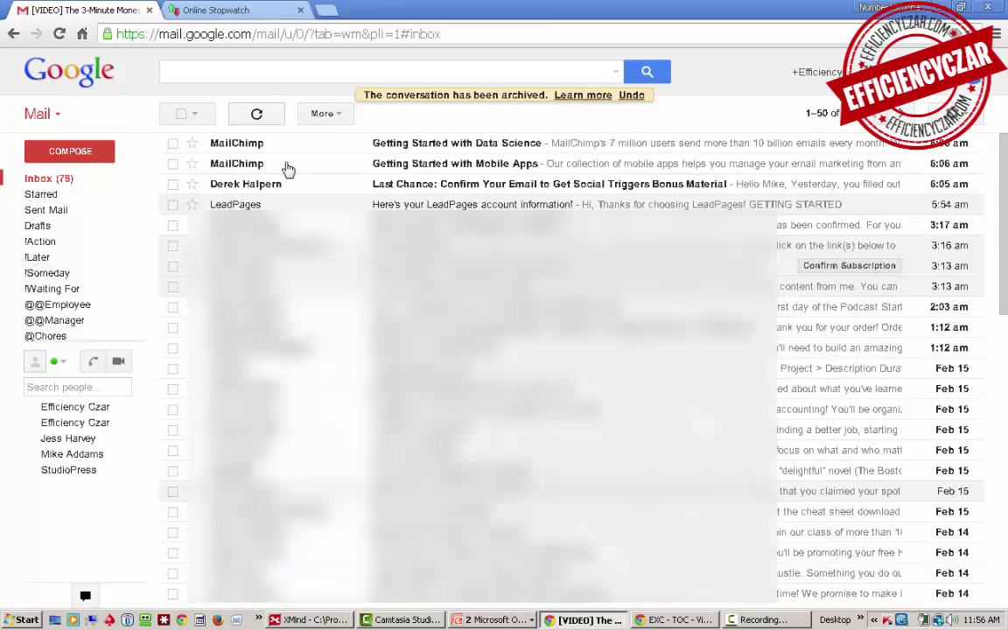
{"action": "left_click", "coordinate": [285, 147]}
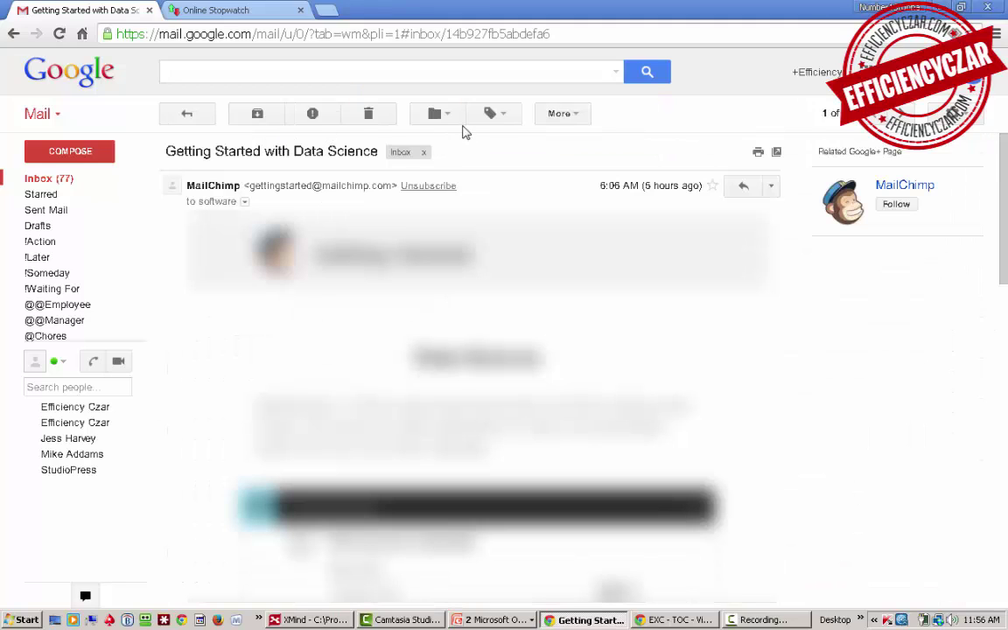
{"action": "left_click", "coordinate": [491, 119]}
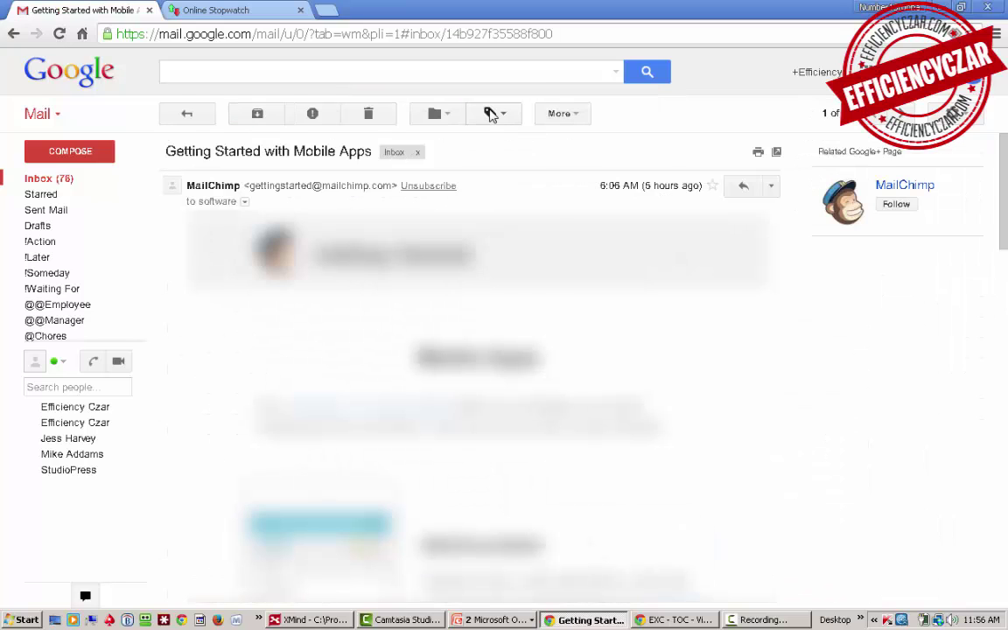
{"action": "left_click", "coordinate": [491, 113]}
{"action": "left_click", "coordinate": [418, 216]}
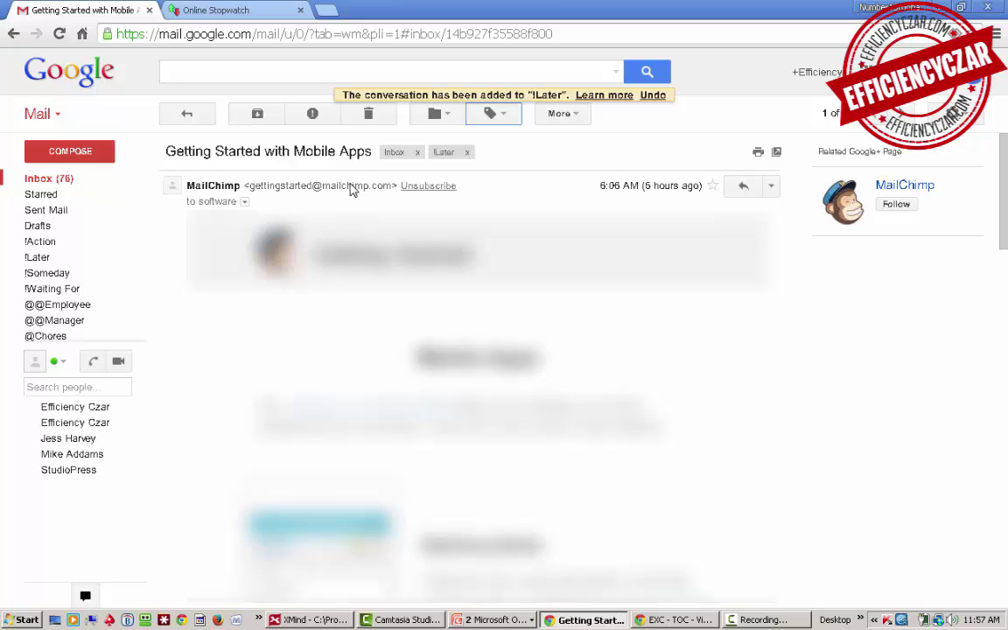
Step: Check the !Action and !Later lists, archive the Mobile Apps email, then open Last Chance Social Triggers
{"action": "left_click", "coordinate": [33, 244]}
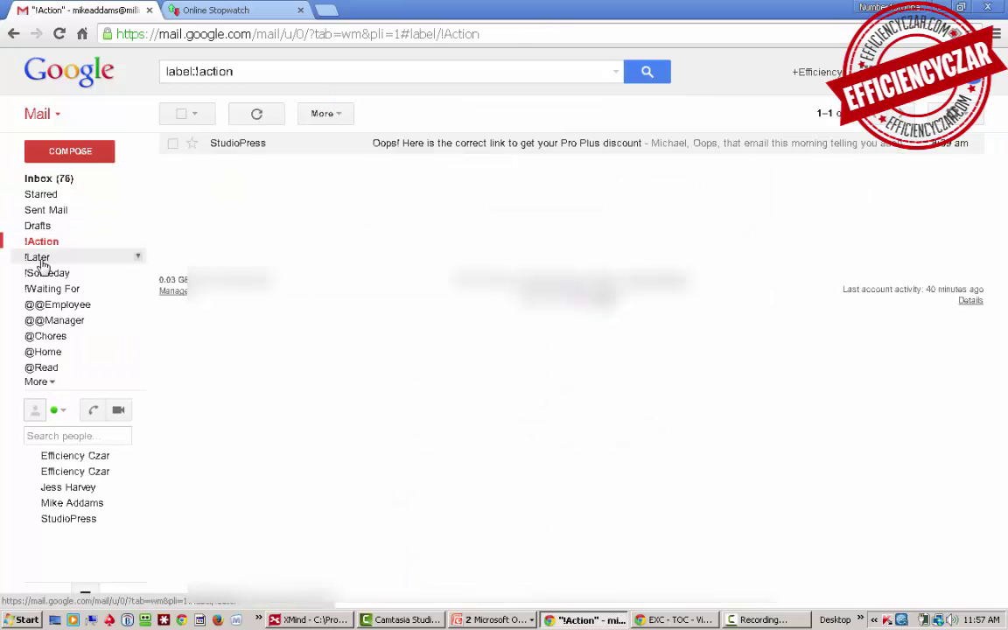
{"action": "left_click", "coordinate": [41, 264]}
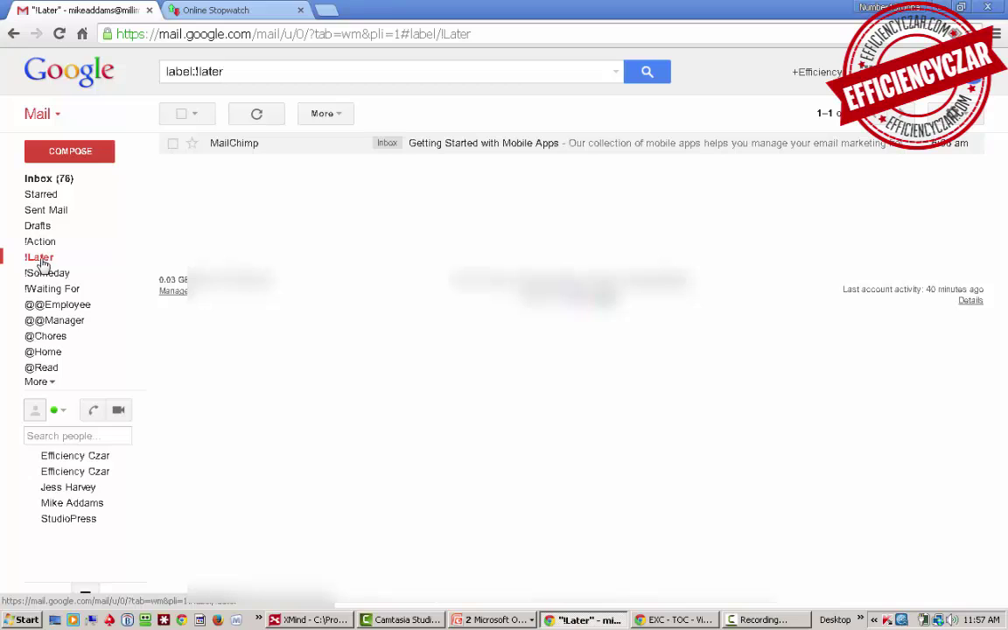
{"action": "left_click", "coordinate": [437, 152]}
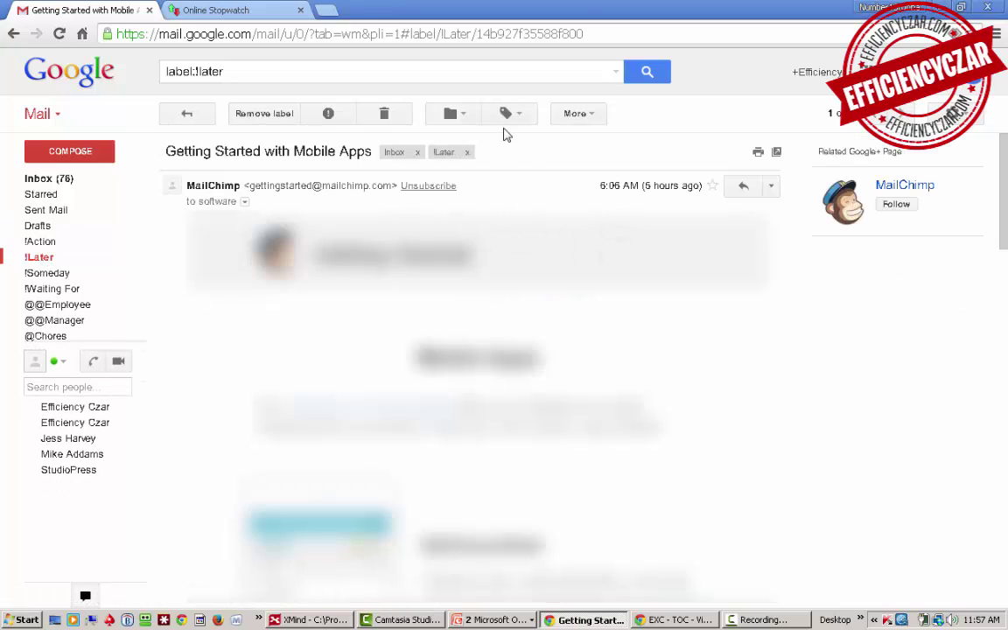
{"action": "left_click", "coordinate": [418, 153]}
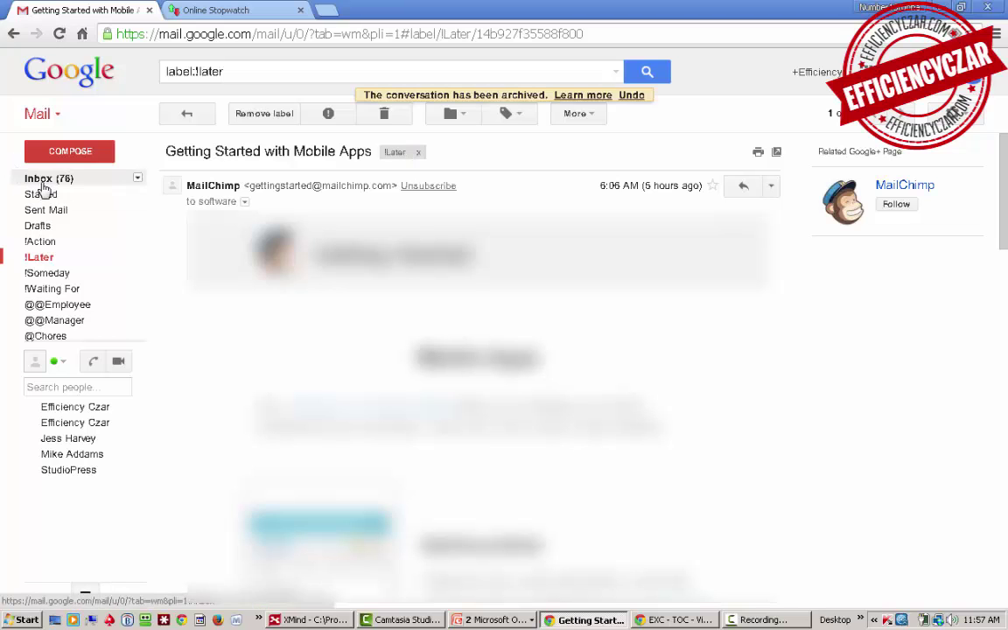
{"action": "left_click", "coordinate": [37, 180]}
{"action": "left_click", "coordinate": [412, 145]}
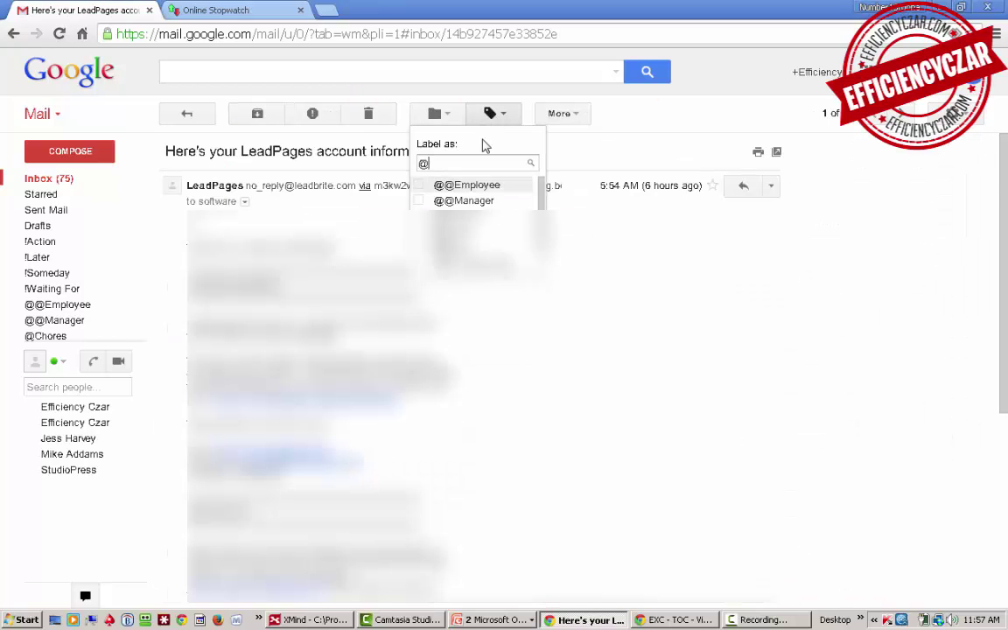
{"action": "left_click", "coordinate": [463, 185]}
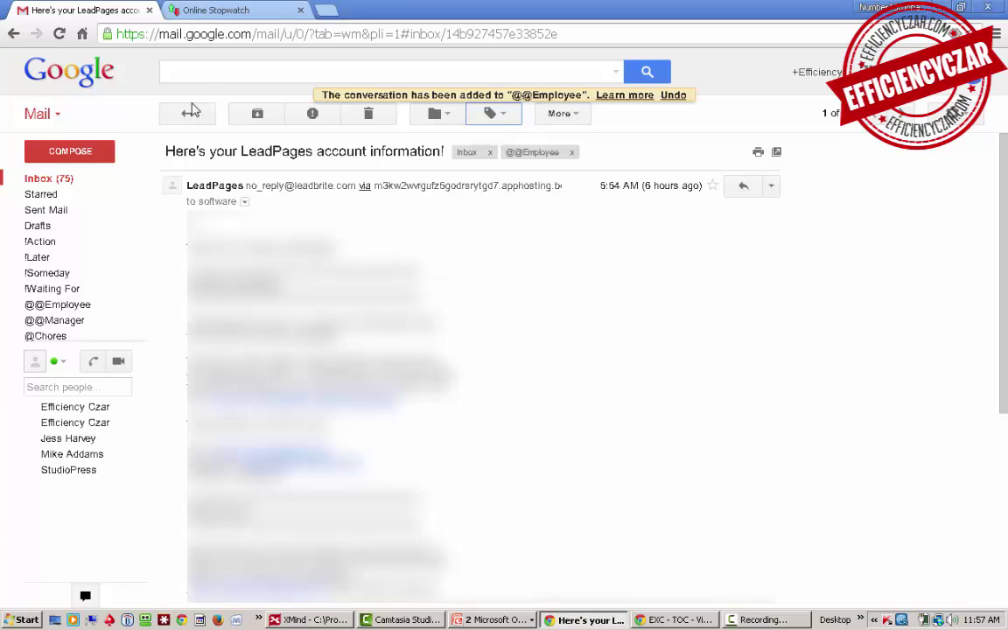
{"action": "left_click", "coordinate": [258, 114]}
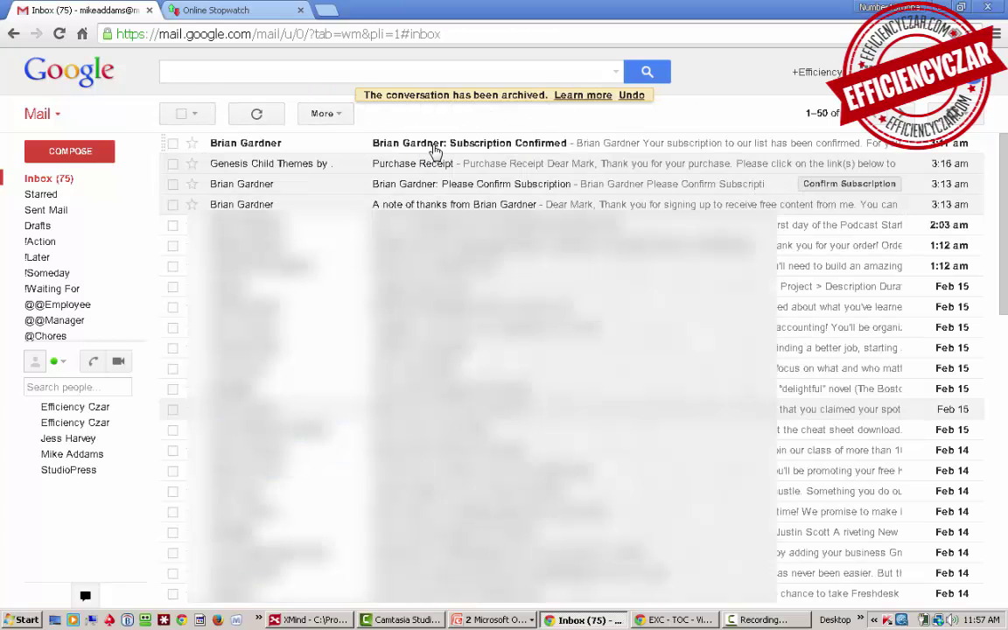
{"action": "left_click", "coordinate": [389, 143]}
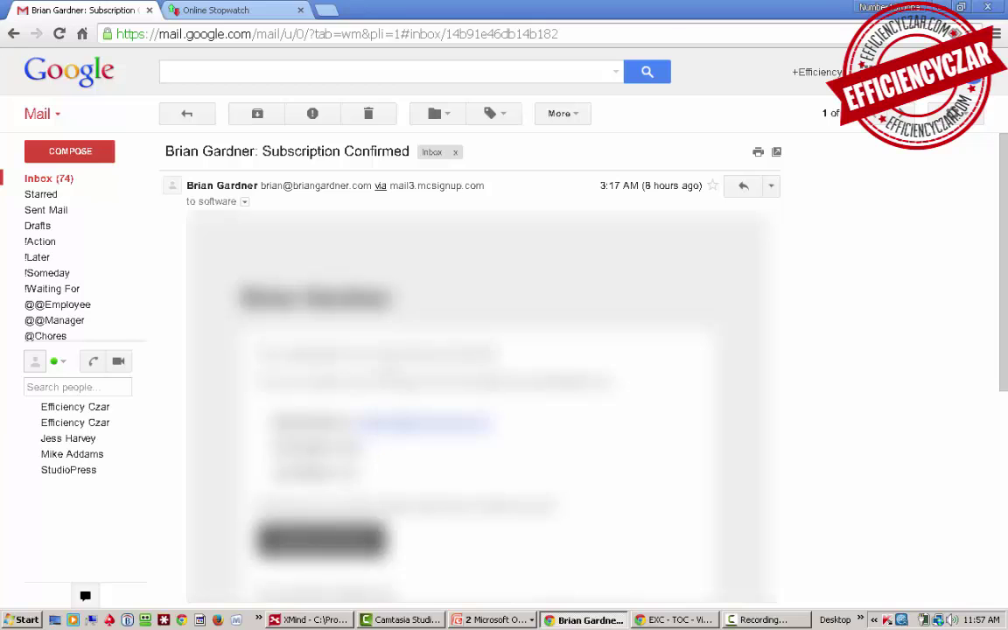
{"action": "left_click", "coordinate": [493, 114]}
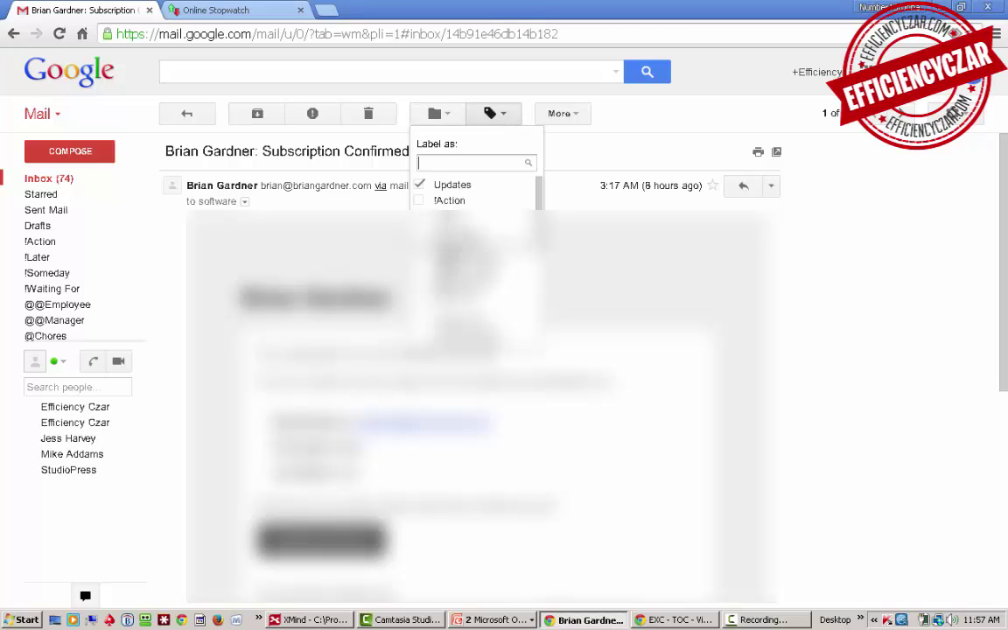
{"action": "left_click", "coordinate": [451, 250]}
{"action": "left_click", "coordinate": [257, 114]}
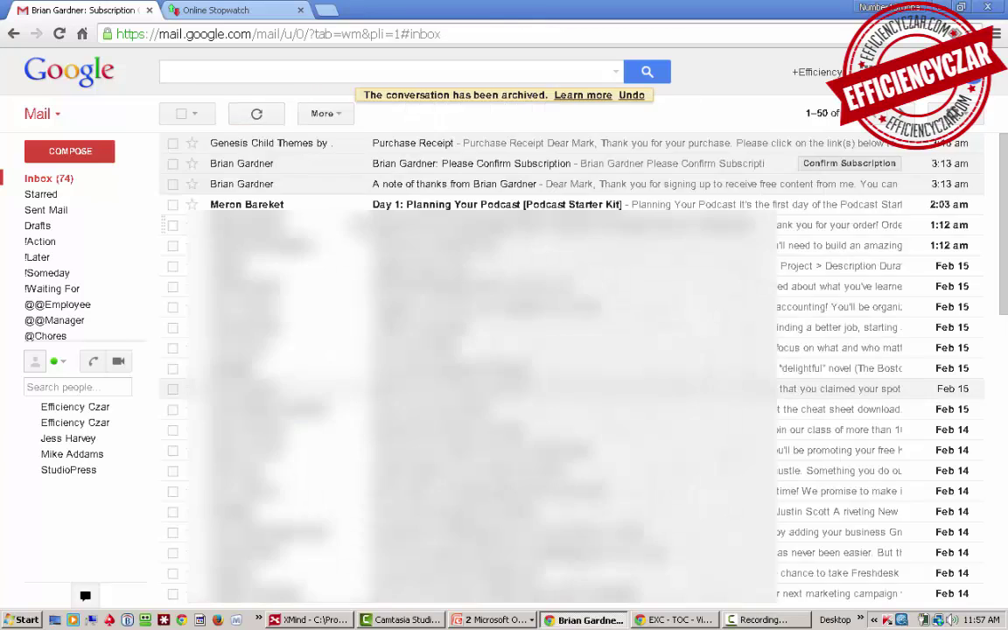
Step: Archive the Purchase Receipt, then confirm the newsletter subscription and archive that email
{"action": "left_click", "coordinate": [393, 145]}
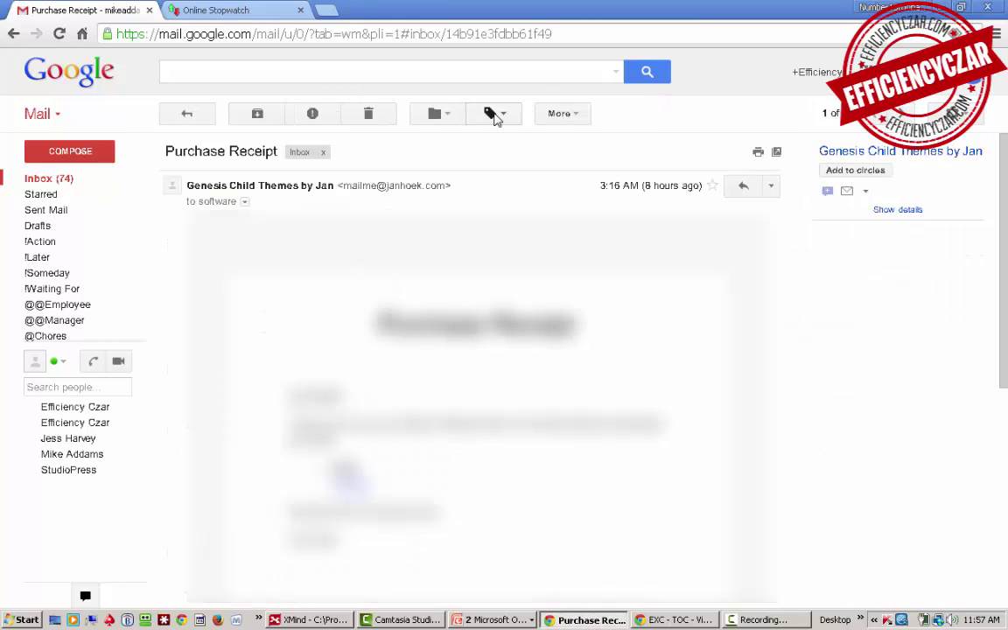
{"action": "left_click", "coordinate": [257, 116]}
{"action": "left_click", "coordinate": [377, 140]}
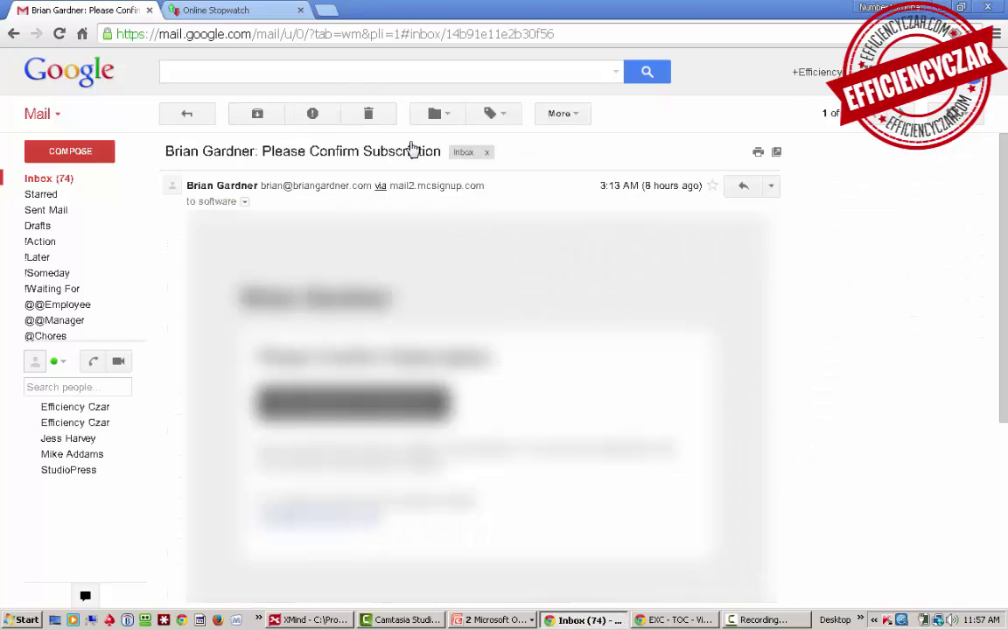
{"action": "left_click", "coordinate": [324, 404]}
{"action": "key", "text": "ctrl+shift+Tab"}
{"action": "left_click", "coordinate": [269, 117]}
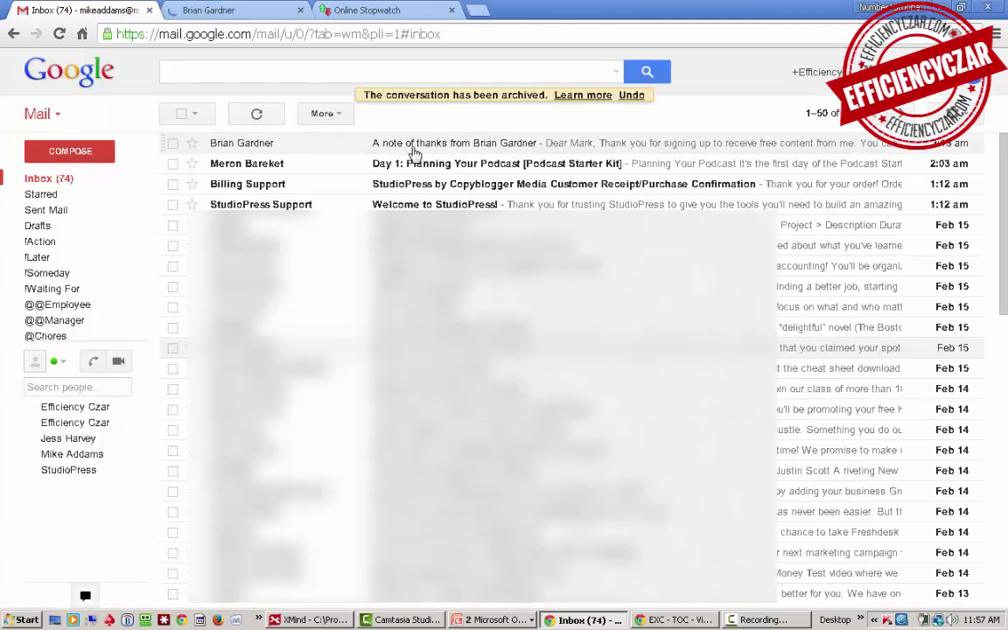
Step: Archive the thank-you note, and file the podcast starter kit email under !Action and archive it
{"action": "left_click", "coordinate": [411, 144]}
{"action": "left_click", "coordinate": [273, 119]}
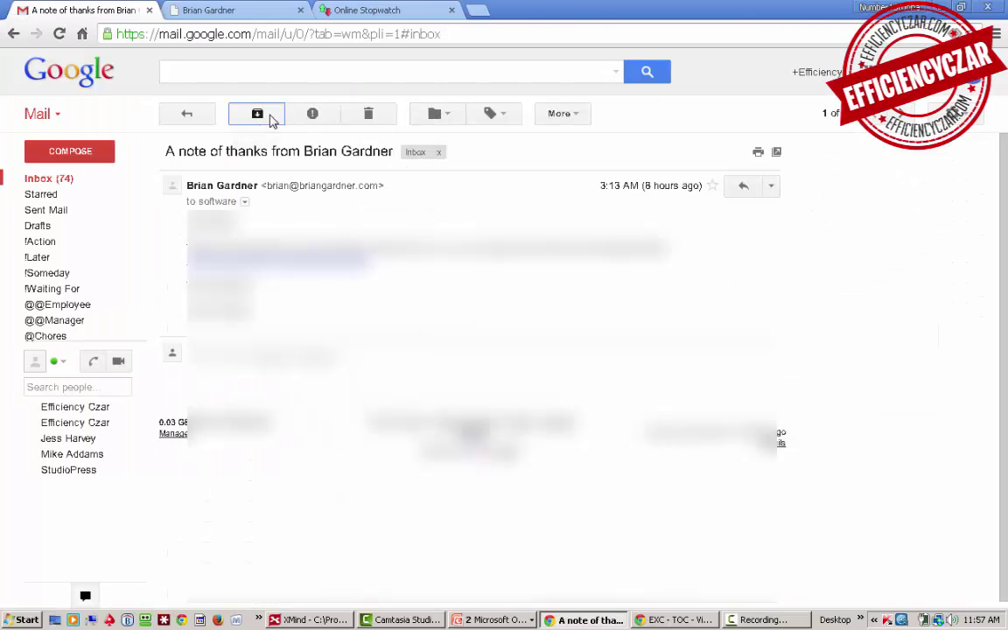
{"action": "left_click", "coordinate": [437, 148]}
{"action": "left_click", "coordinate": [495, 119]}
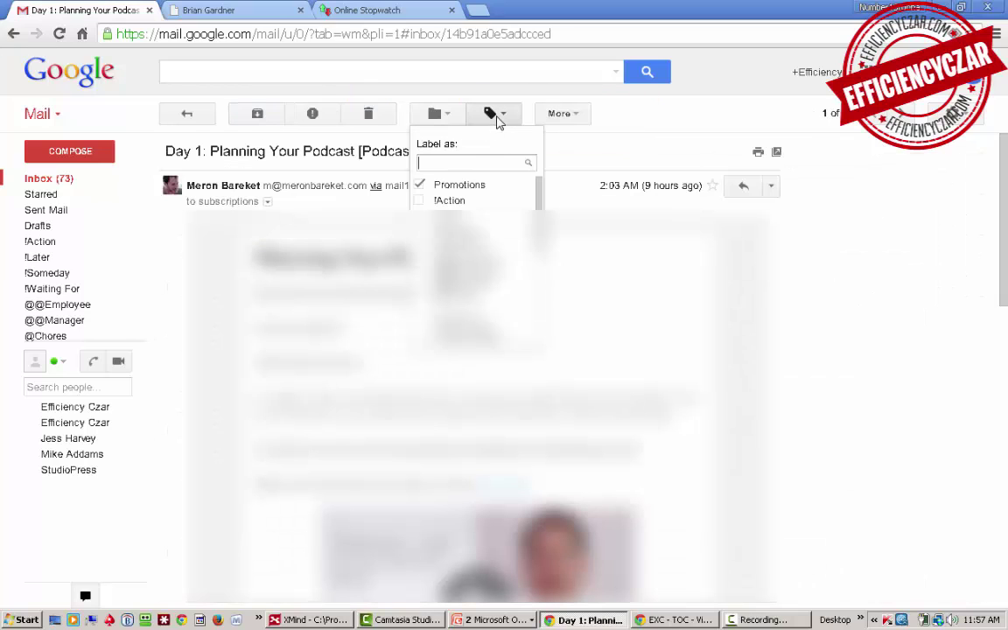
{"action": "left_click", "coordinate": [439, 201]}
{"action": "left_click", "coordinate": [259, 117]}
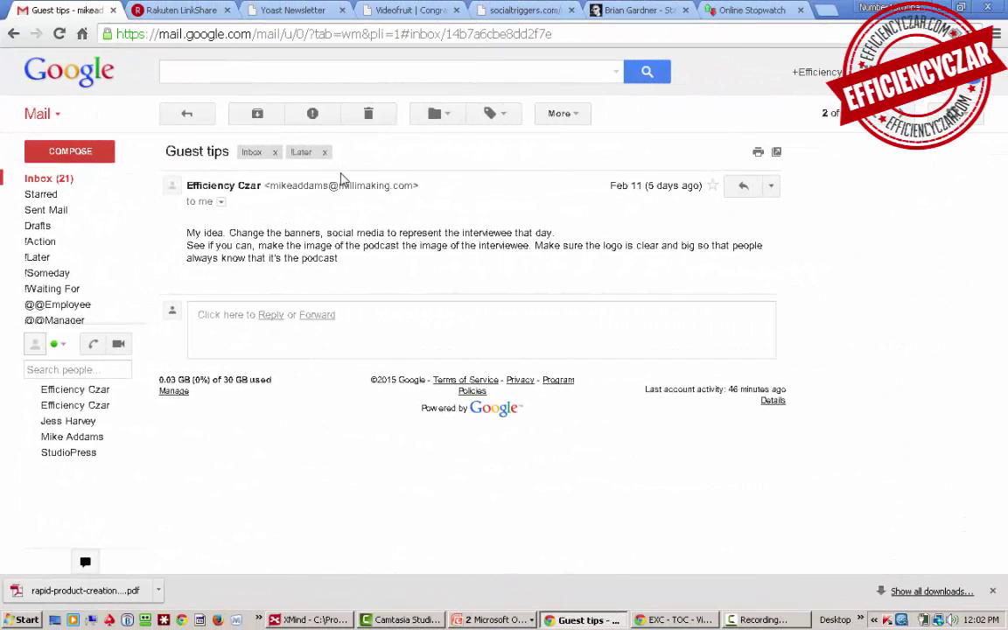
{"action": "left_click", "coordinate": [186, 114]}
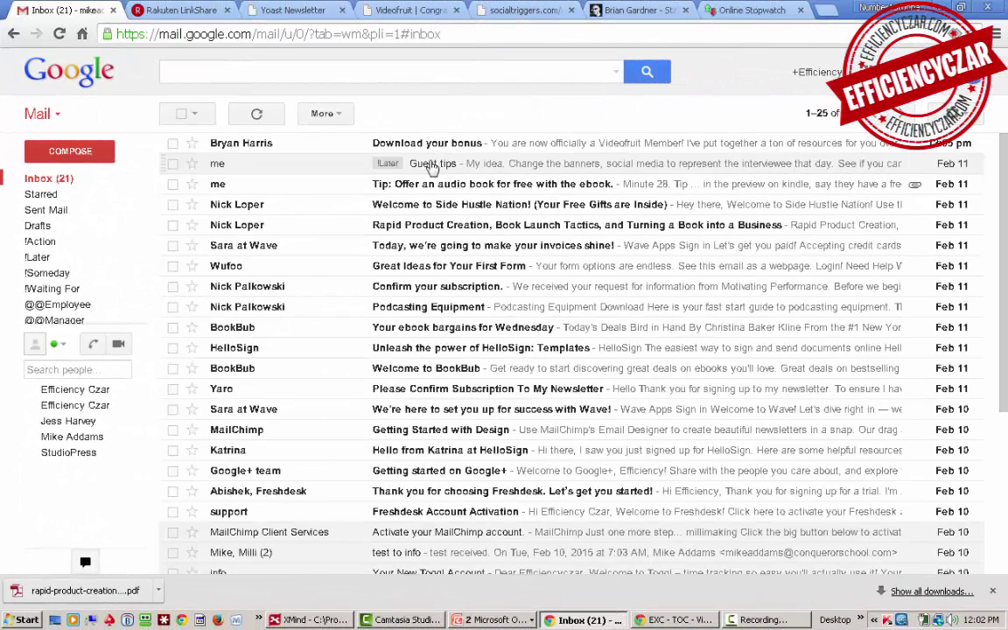
{"action": "left_click", "coordinate": [431, 165]}
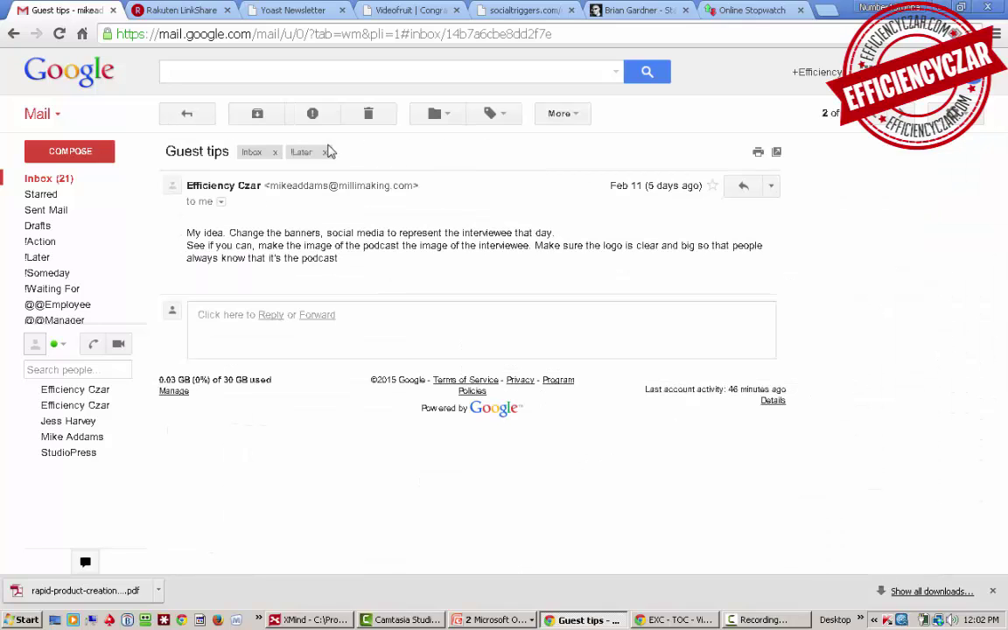
{"action": "left_click", "coordinate": [327, 152]}
{"action": "left_click_drag", "start_coordinate": [168, 151], "coordinate": [202, 152]}
{"action": "left_click", "coordinate": [493, 115]}
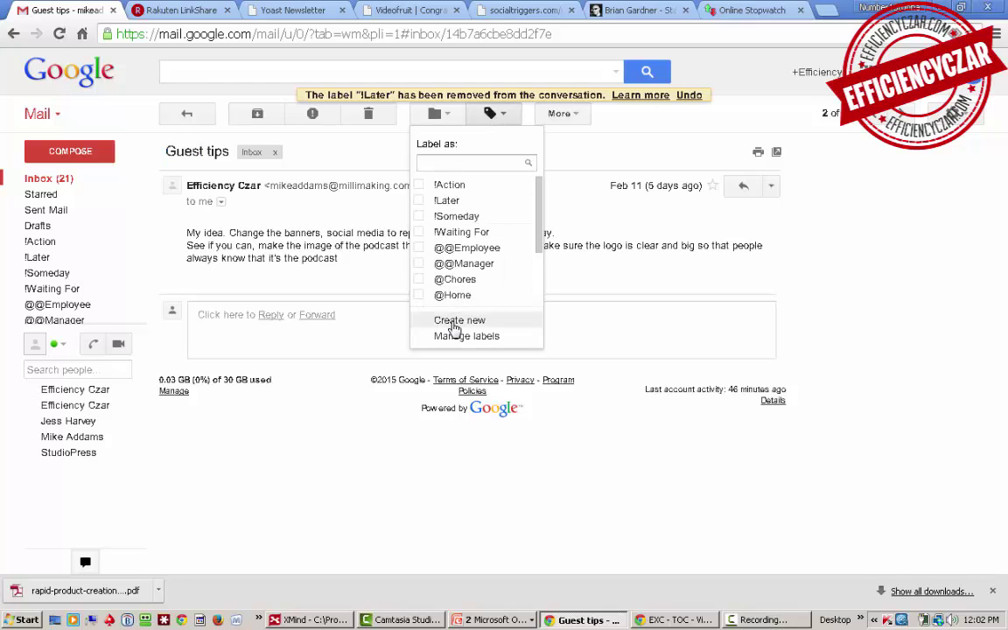
{"action": "left_click", "coordinate": [455, 325]}
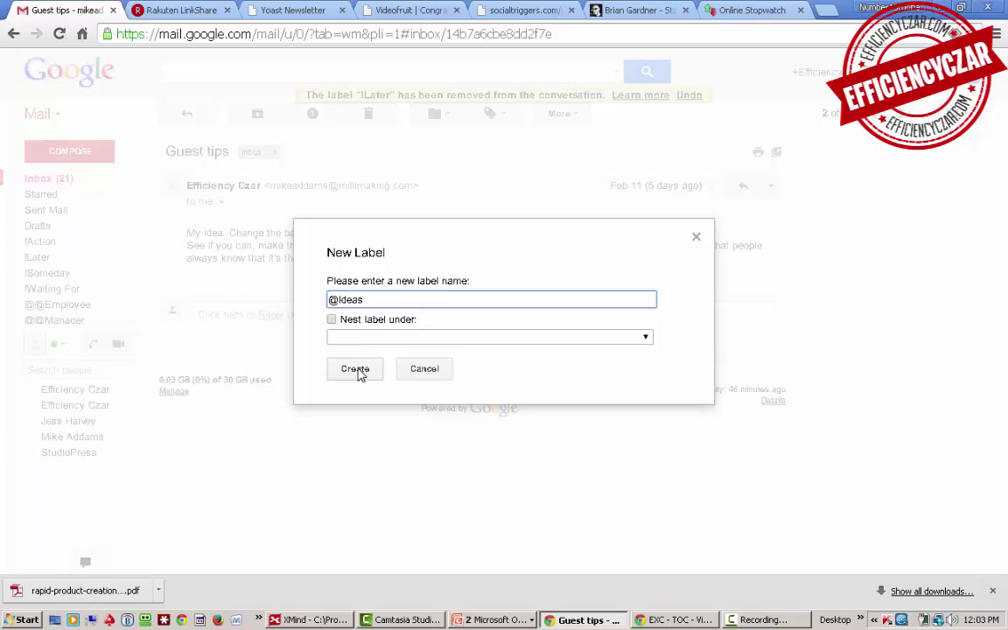
{"action": "left_click", "coordinate": [356, 371]}
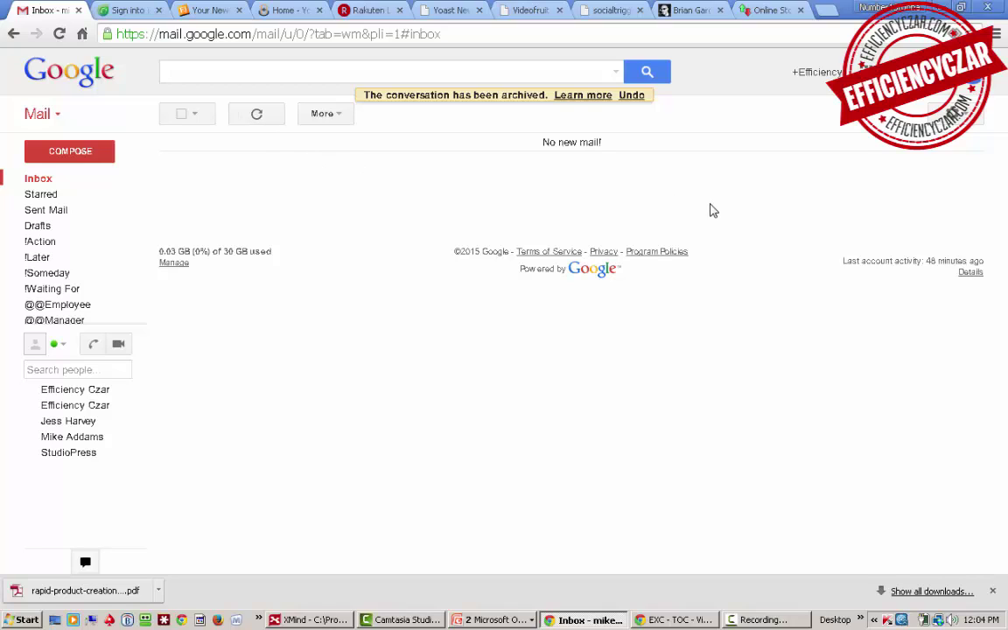
Step: Review the eleven !Action emails, pause the stopwatch, then list the six !Later emails
{"action": "left_click_drag", "start_coordinate": [536, 153], "coordinate": [616, 153]}
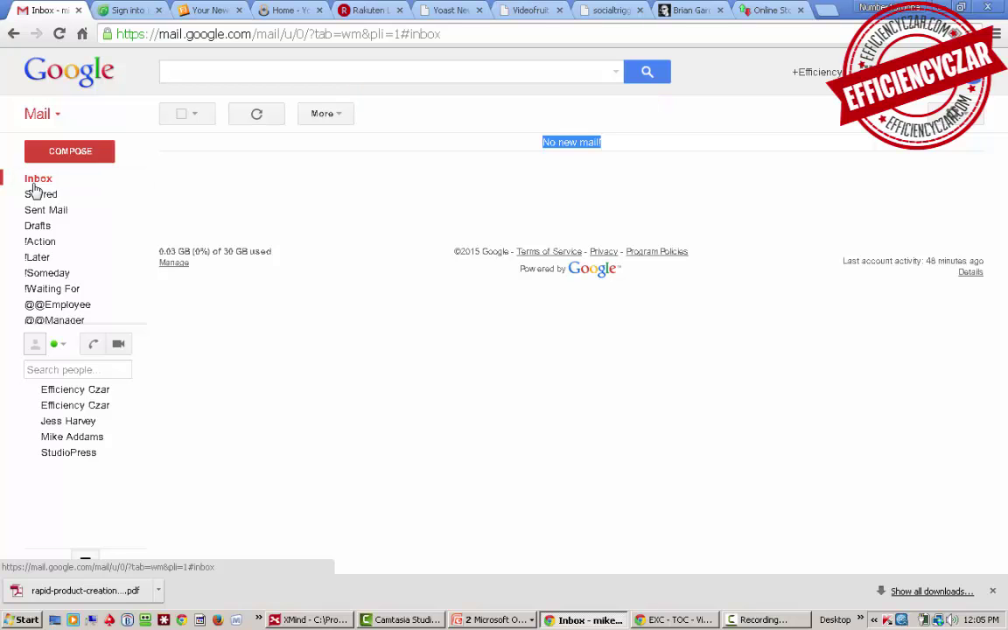
{"action": "left_click", "coordinate": [39, 242]}
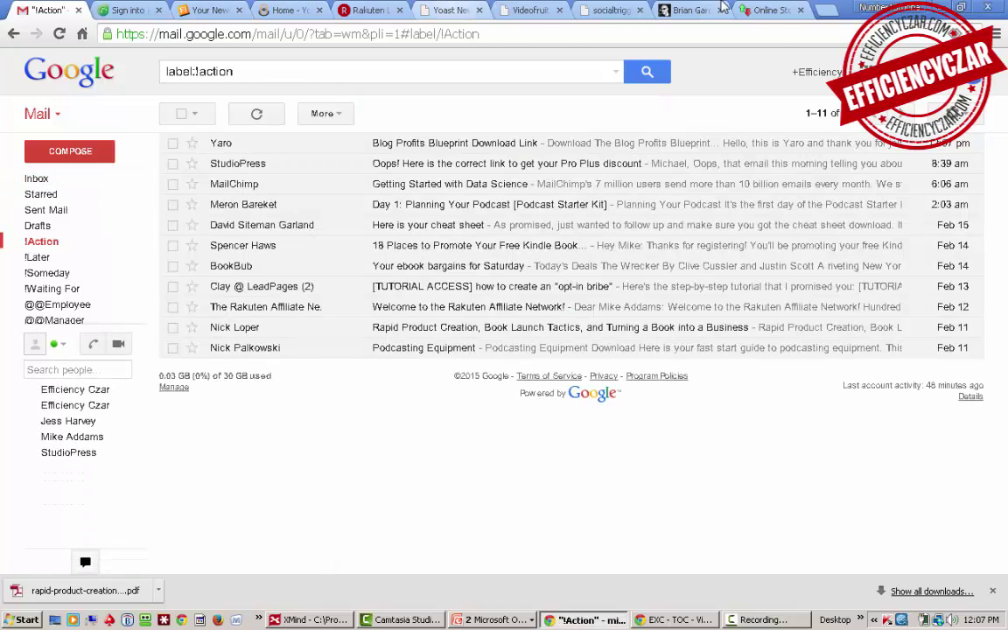
{"action": "left_click", "coordinate": [768, 10]}
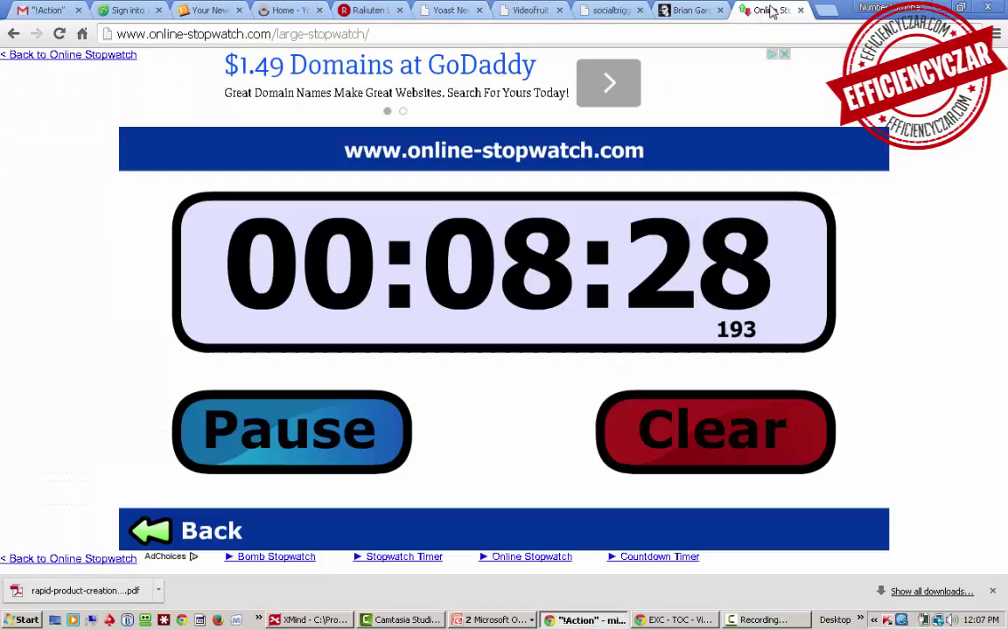
{"action": "left_click", "coordinate": [306, 429]}
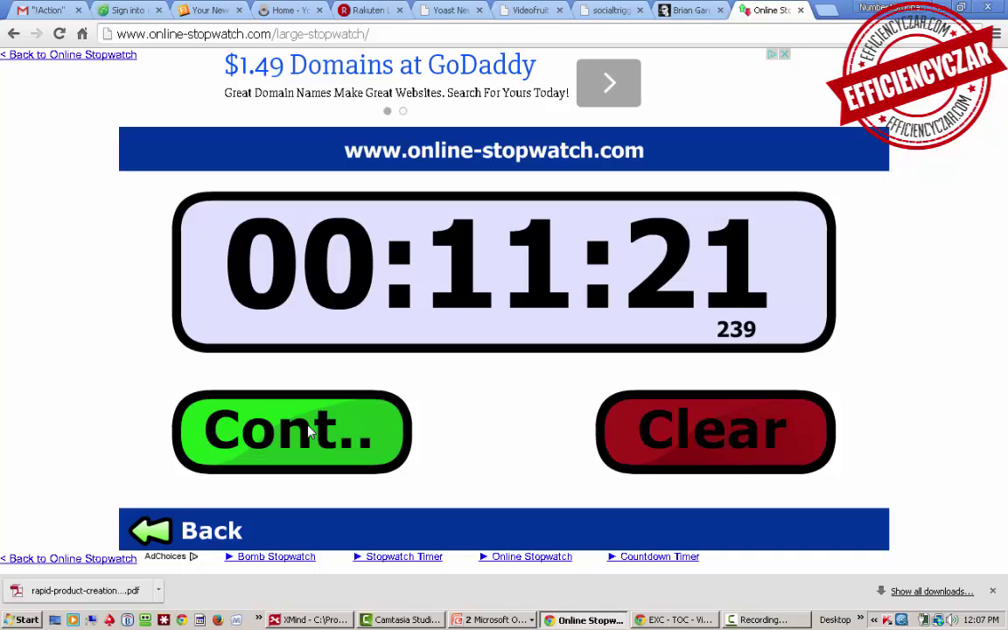
{"action": "left_click", "coordinate": [58, 11]}
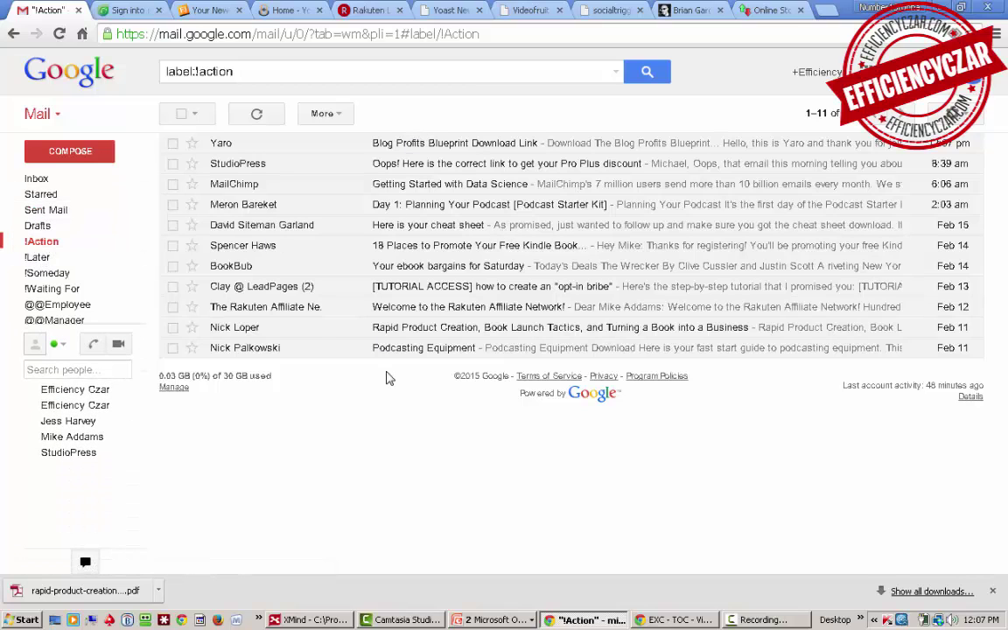
{"action": "left_click", "coordinate": [61, 261]}
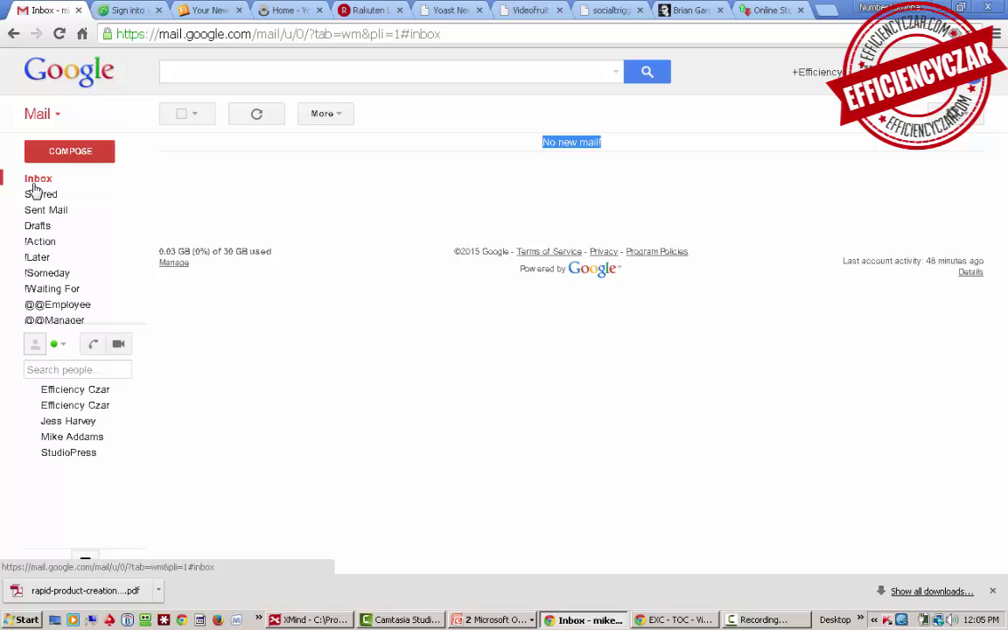
Step: Go back to the empty inbox showing No new mail!
{"action": "mouse_move", "coordinate": [49, 213]}
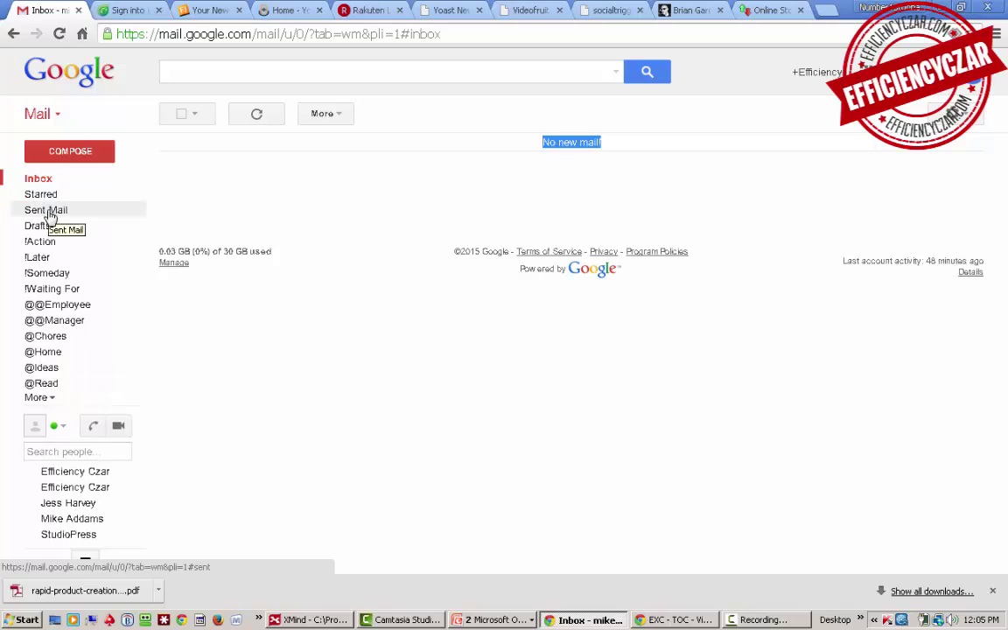
Step: Open All Mail from the More section and scroll through the archived emails and their labels
{"action": "left_click", "coordinate": [35, 398]}
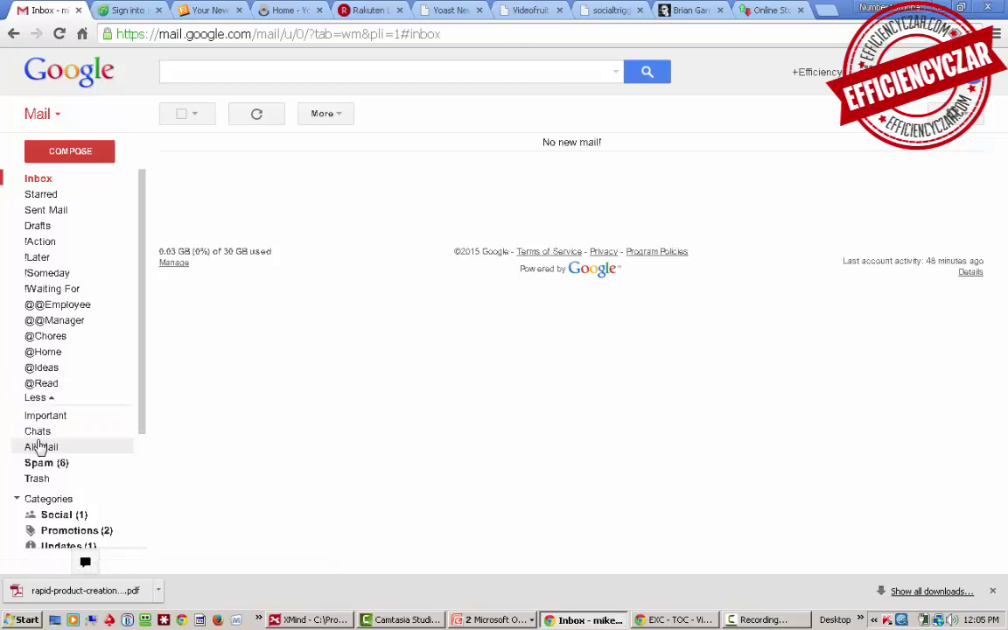
{"action": "left_click", "coordinate": [40, 447]}
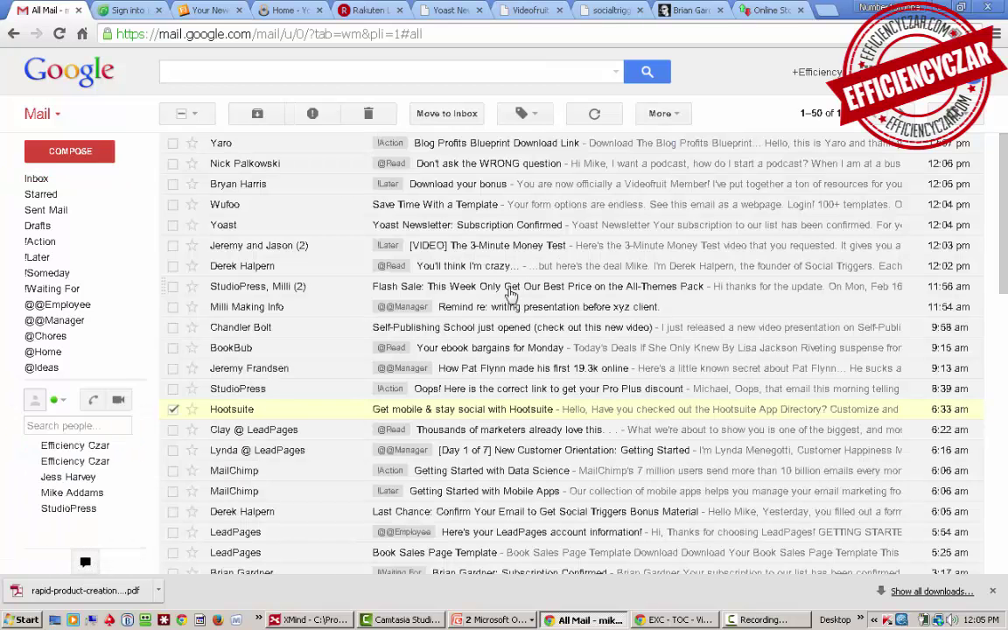
{"action": "left_click_drag", "start_coordinate": [1002, 157], "coordinate": [1004, 455]}
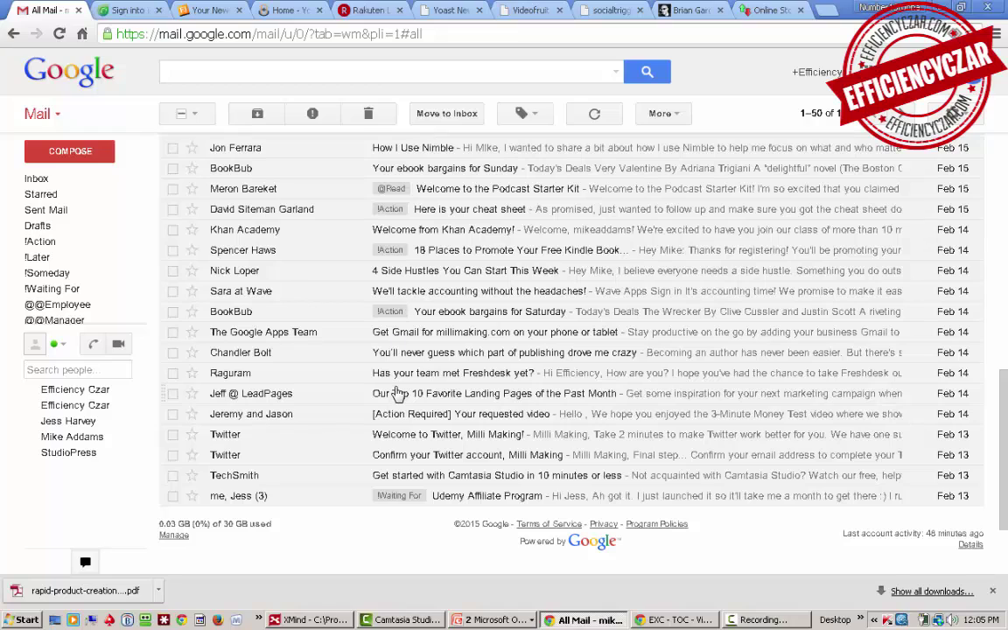
{"action": "left_click_drag", "start_coordinate": [396, 392], "coordinate": [396, 357]}
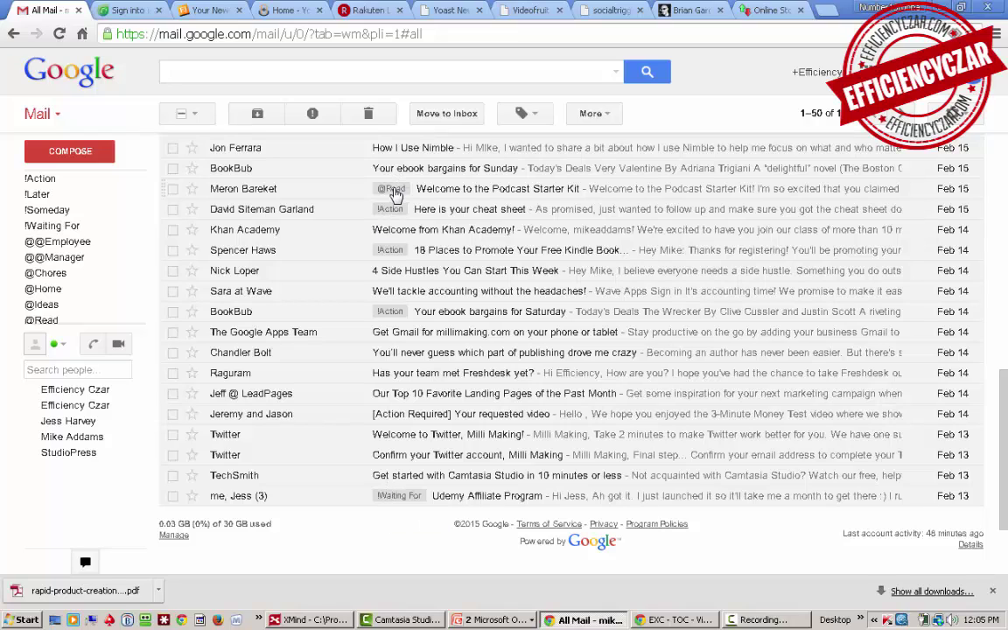
{"action": "mouse_move", "coordinate": [48, 190]}
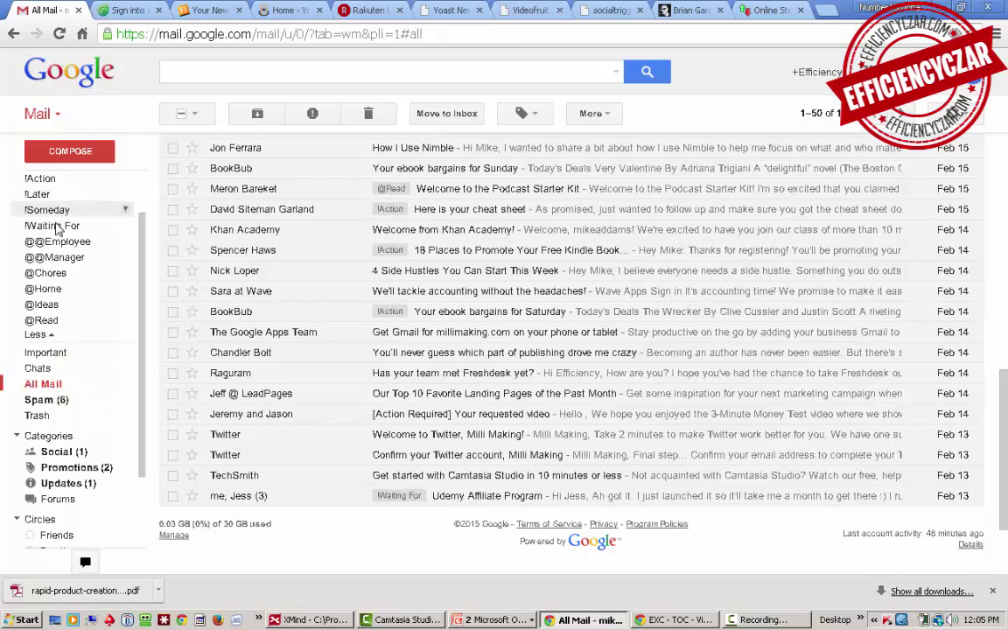
{"action": "left_click", "coordinate": [41, 321]}
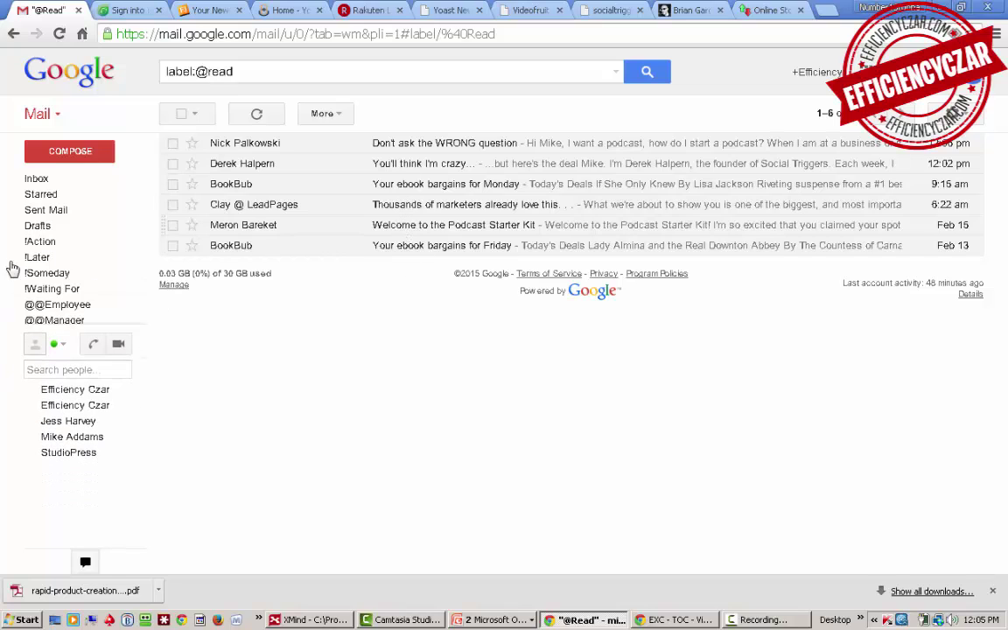
{"action": "left_click", "coordinate": [48, 306]}
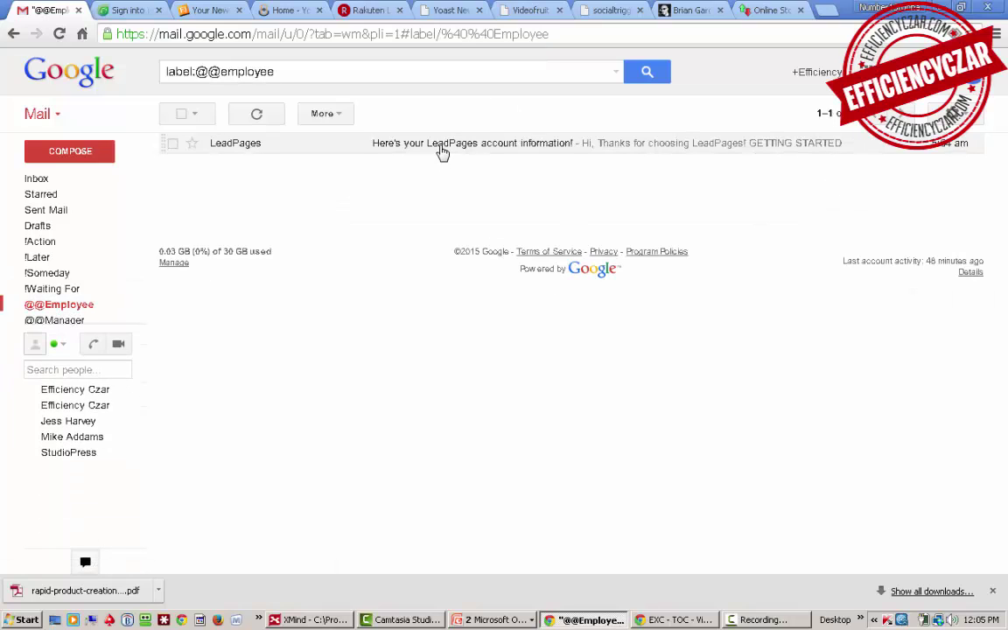
{"action": "left_click", "coordinate": [51, 322]}
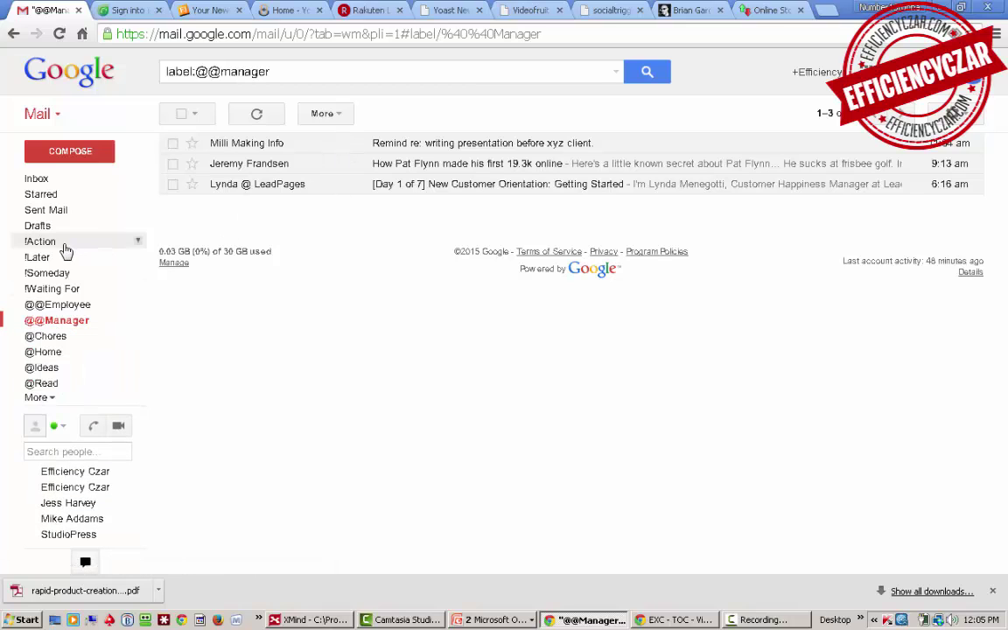
{"action": "left_click", "coordinate": [51, 370]}
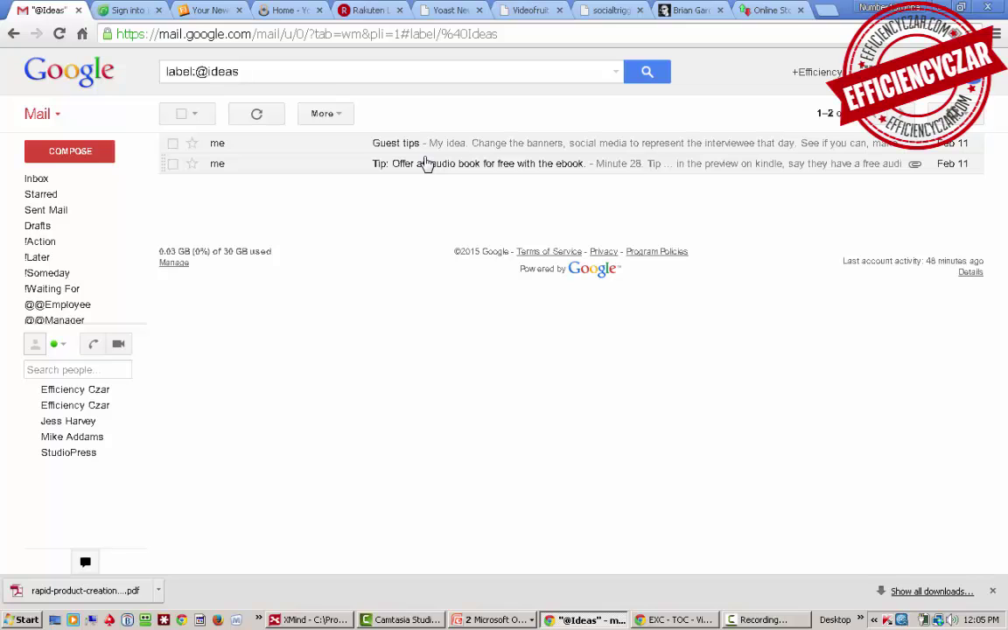
{"action": "left_click_drag", "start_coordinate": [239, 71], "coordinate": [162, 71]}
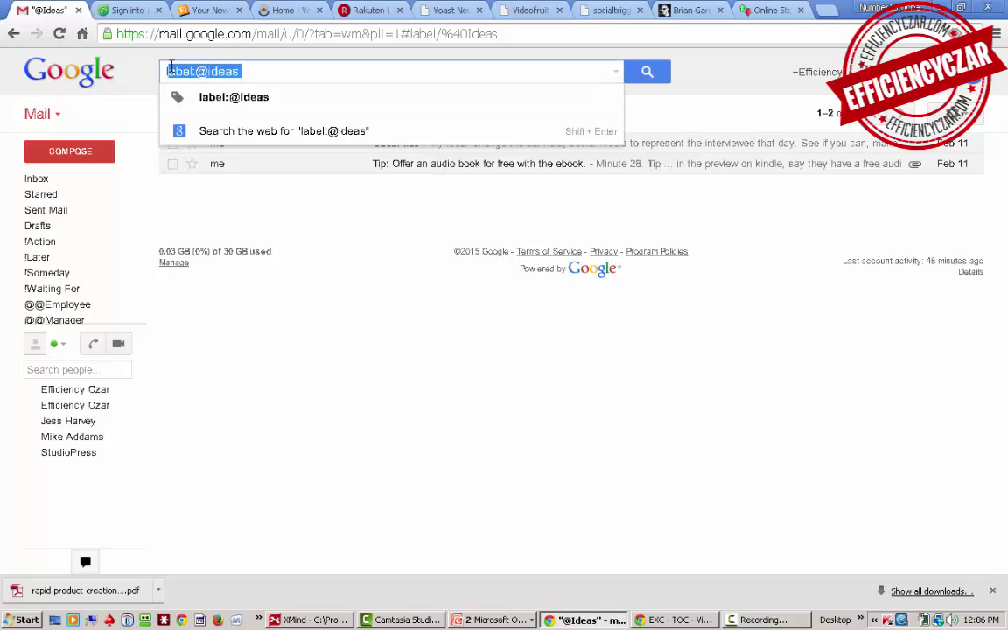
{"action": "left_click", "coordinate": [321, 320]}
{"action": "mouse_move", "coordinate": [39, 263]}
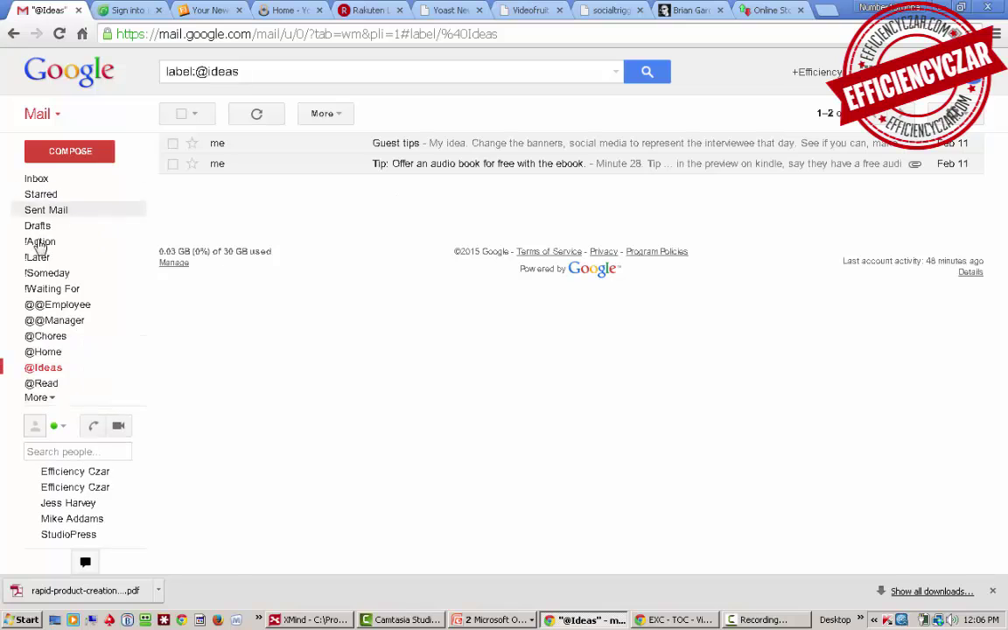
{"action": "left_click", "coordinate": [39, 242]}
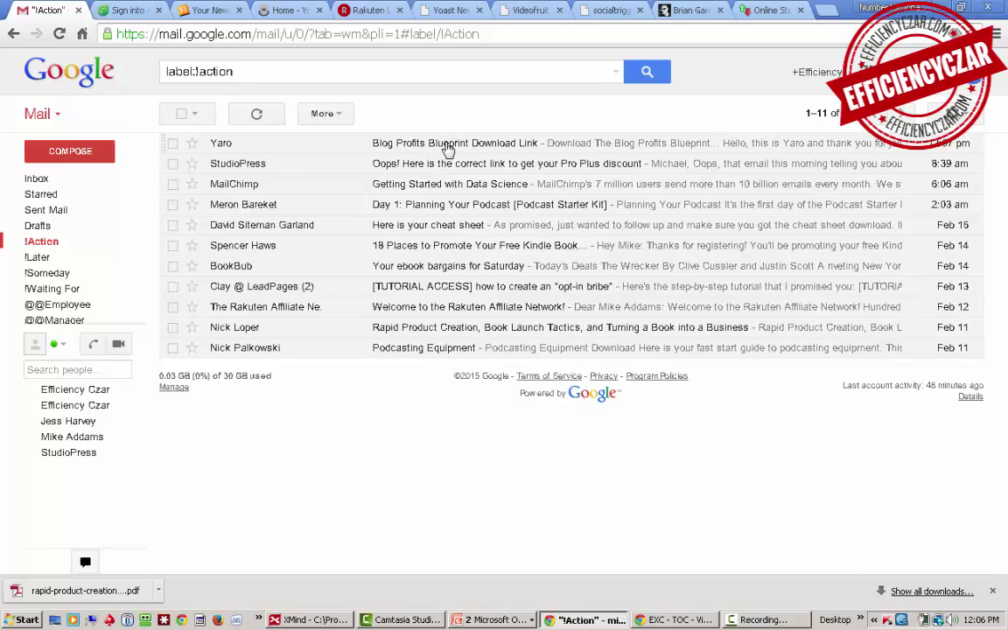
{"action": "left_click", "coordinate": [38, 180]}
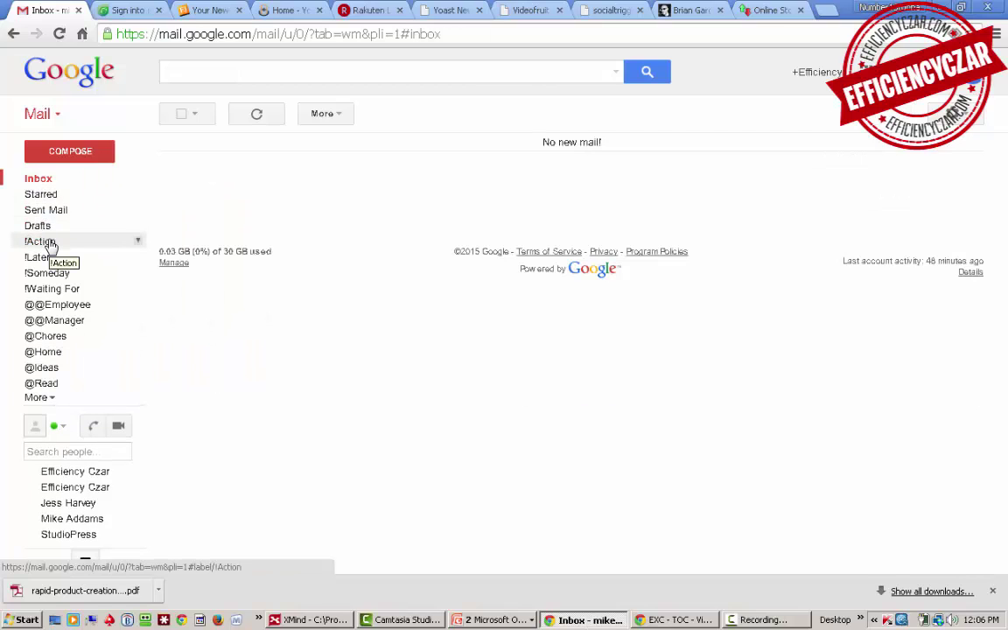
{"action": "left_click", "coordinate": [49, 244]}
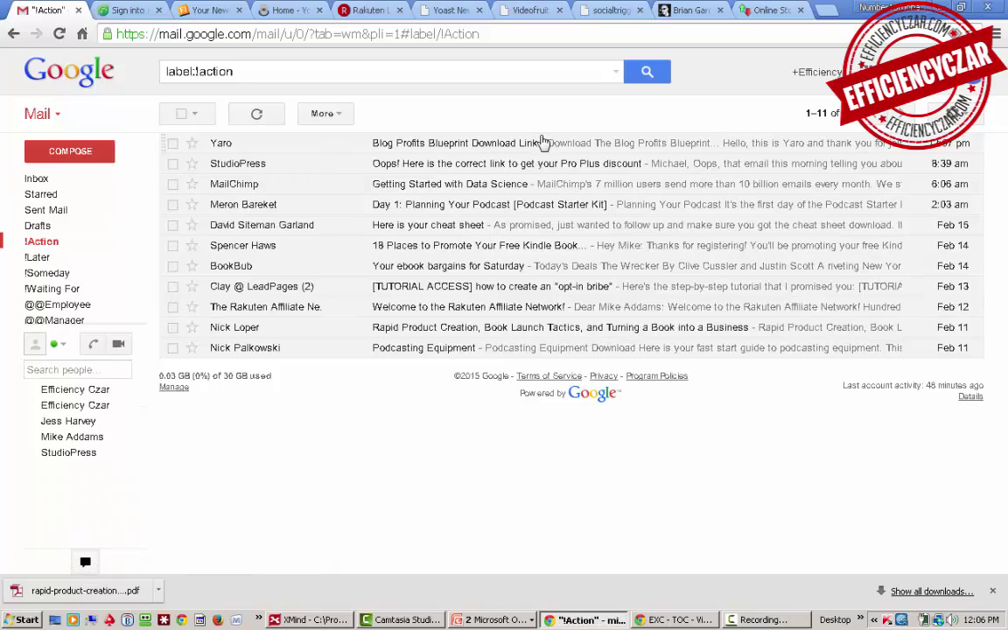
{"action": "mouse_move", "coordinate": [825, 118]}
{"action": "left_click", "coordinate": [540, 145]}
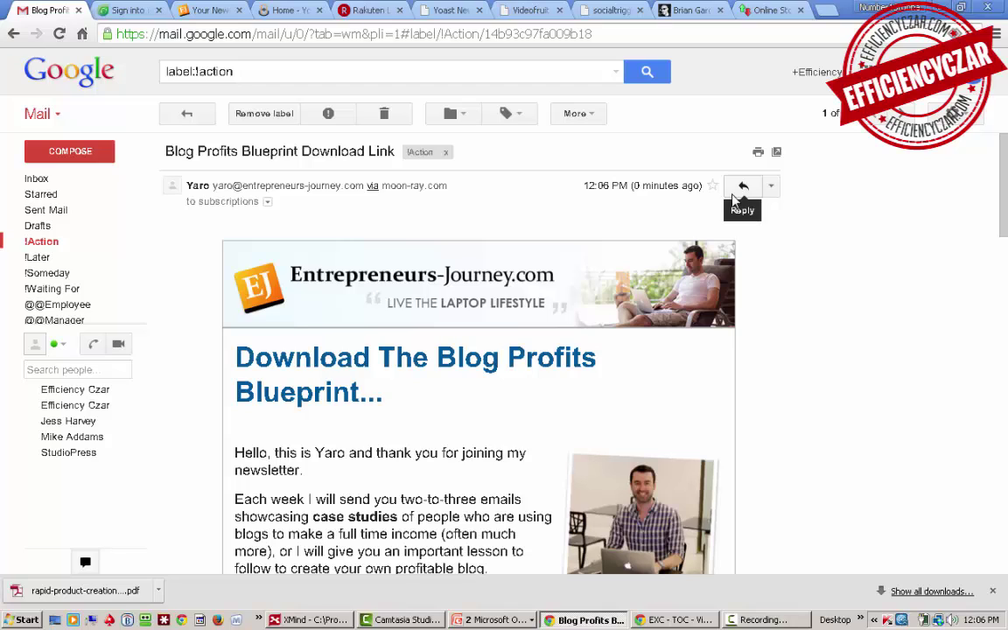
{"action": "left_click", "coordinate": [39, 241]}
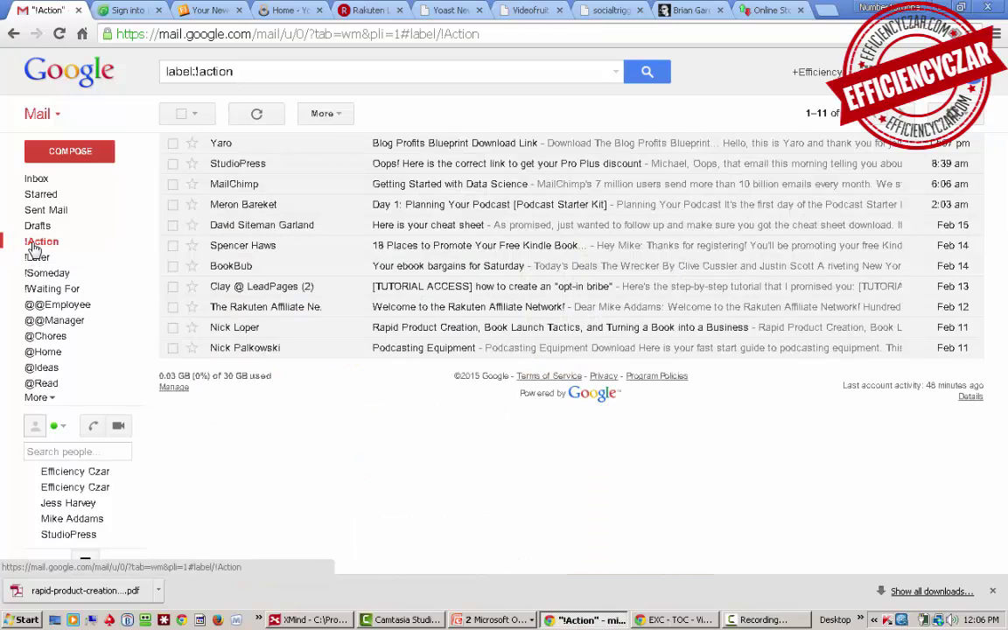